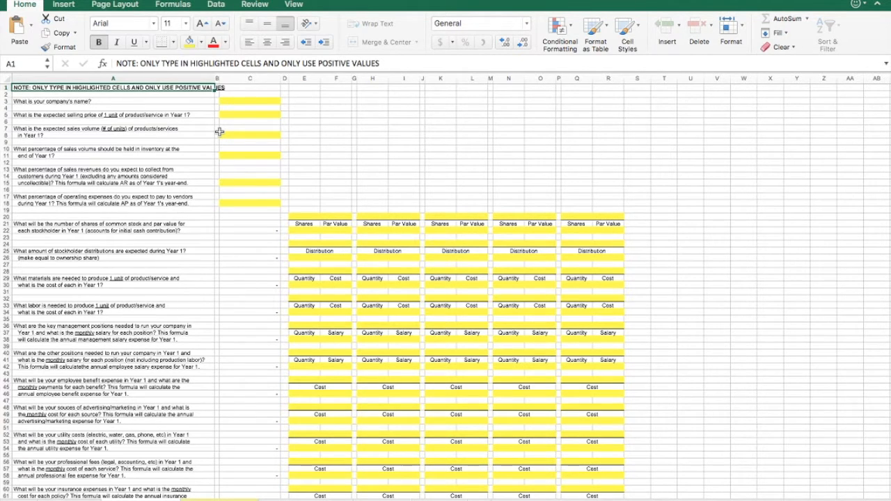
# Enter Acme as the company's name in cell C3
pyautogui.press('Down')
pyautogui.press('Down')
pyautogui.press('Right')
pyautogui.press('Right')
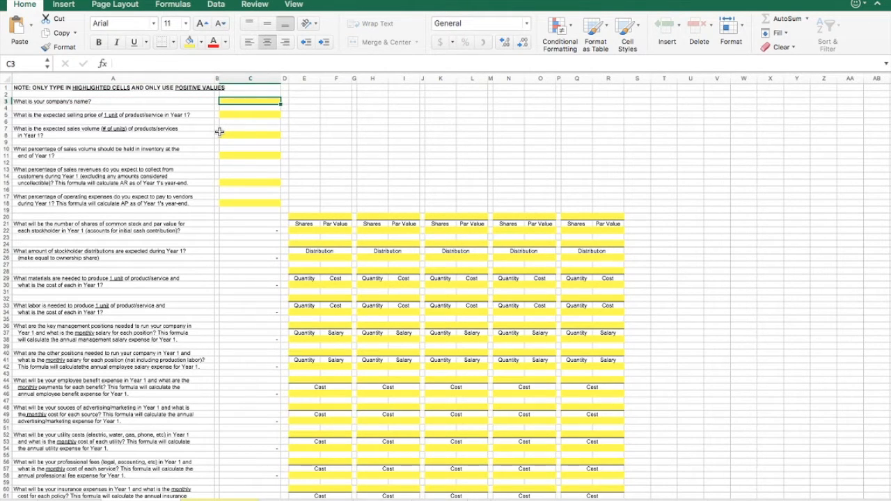
pyautogui.write('Acme')
pyautogui.press('Return')
# Set the Year 1 unit selling price to 25 and the expected sales volume to 5000 units
pyautogui.press('Down')
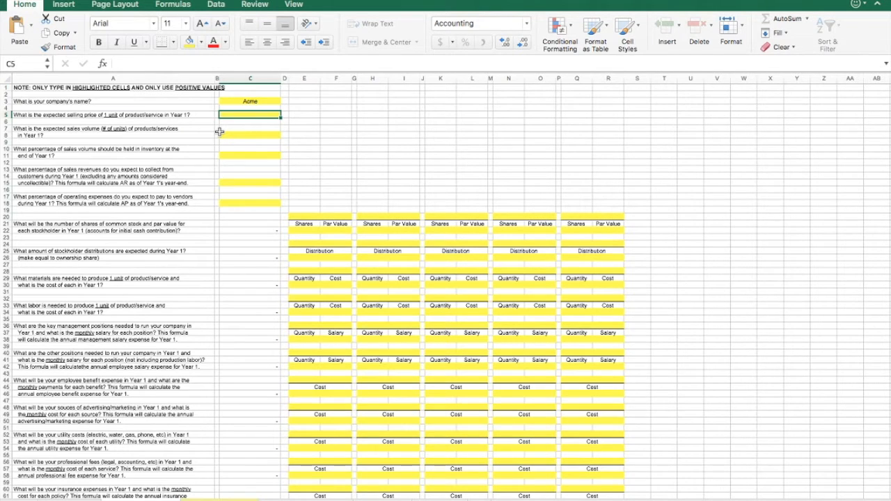
pyautogui.write('25')
pyautogui.press('Return')
pyautogui.press('Down')
pyautogui.press('Down')
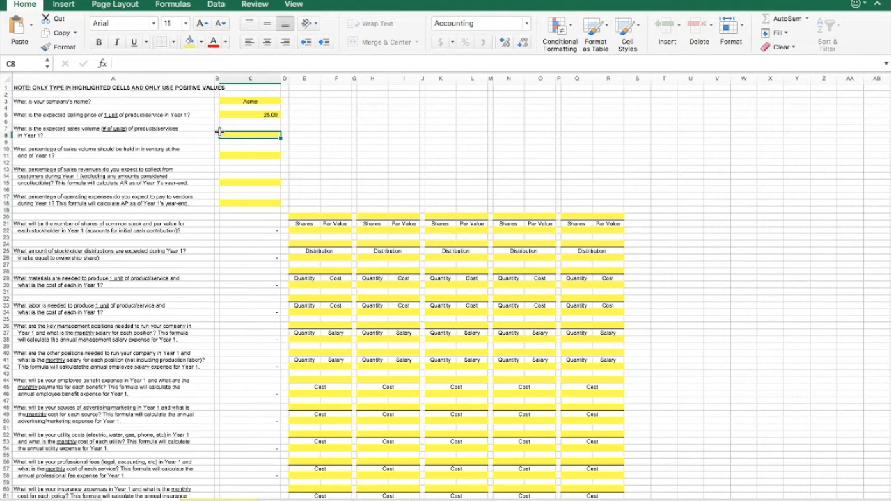
pyautogui.write('5000')
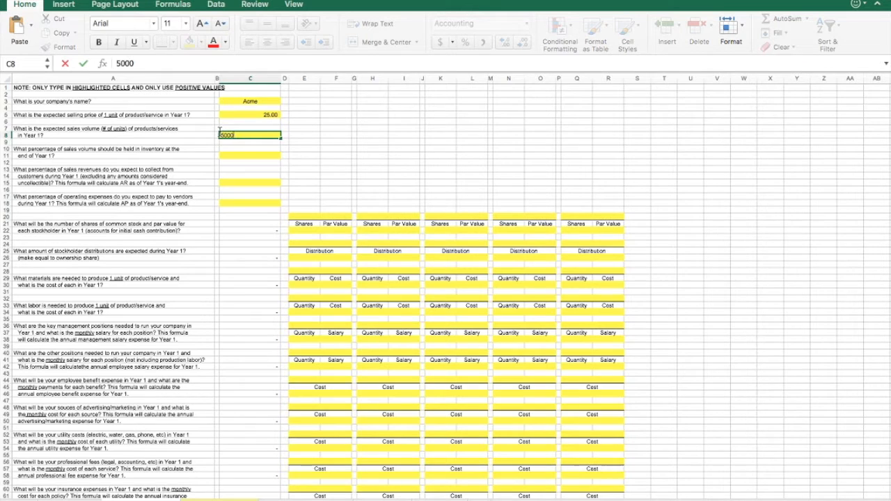
pyautogui.press('Return')
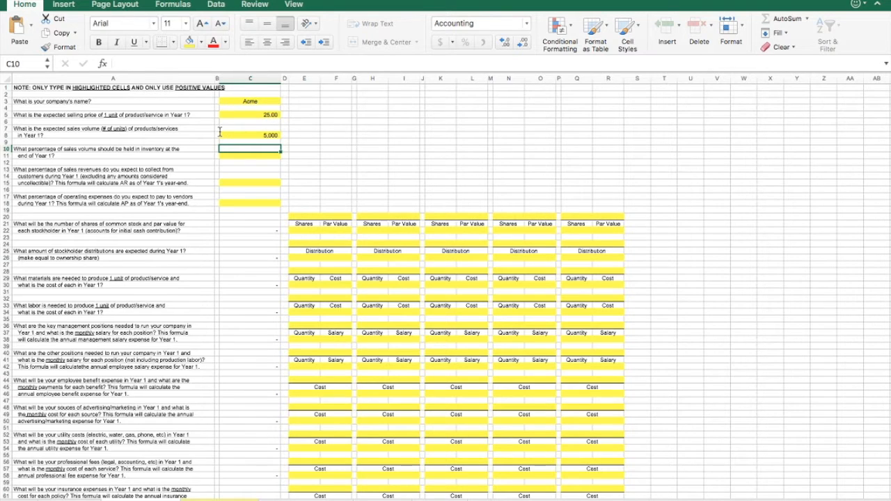
# Set the percentage of sales volume held in inventory at the end of Year 1 to 0%
pyautogui.press('Down')
pyautogui.write('0')
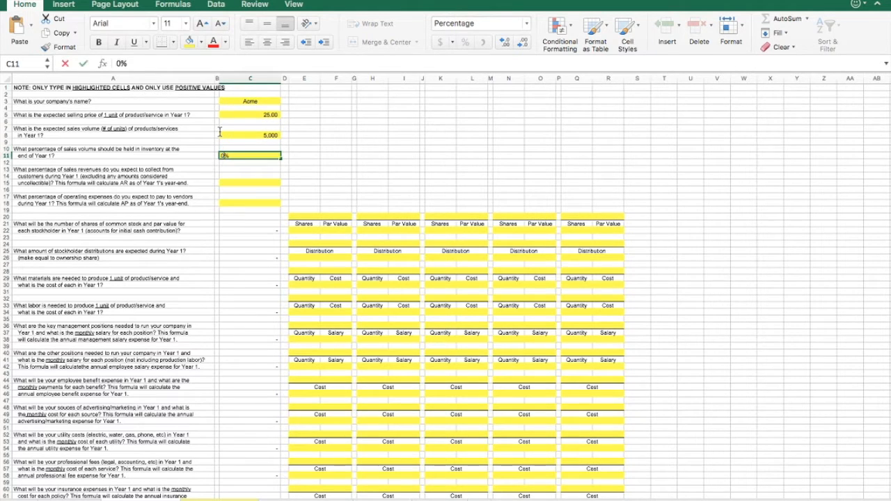
pyautogui.press('Return')
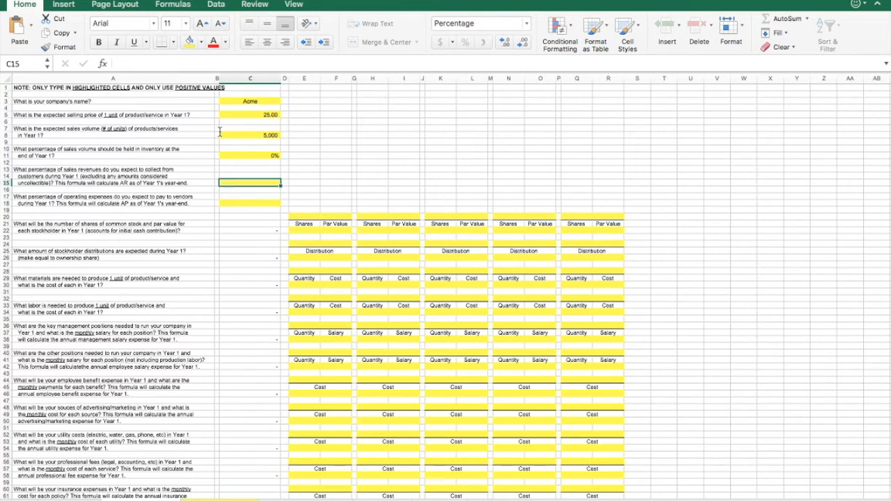
# Review the year-end inventory percentage in C11 and its relation to the sales volume above it
pyautogui.press('Up')
pyautogui.press('Up')
pyautogui.press('Up')
pyautogui.press('Up')
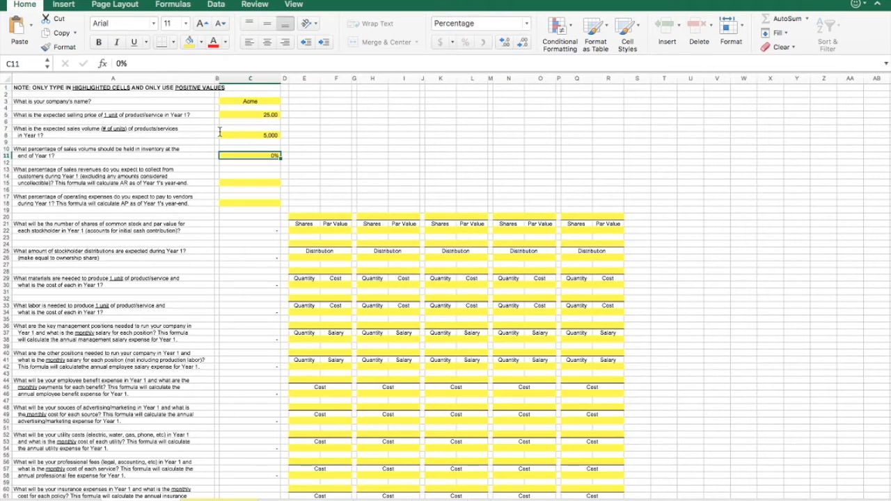
pyautogui.press('Up')
pyautogui.press('Up')
pyautogui.press('Down')
pyautogui.press('Down')
# Set the percentage of Year 1 sales revenues collected from customers to 100% in C15
pyautogui.press('Down')
pyautogui.press('Down')
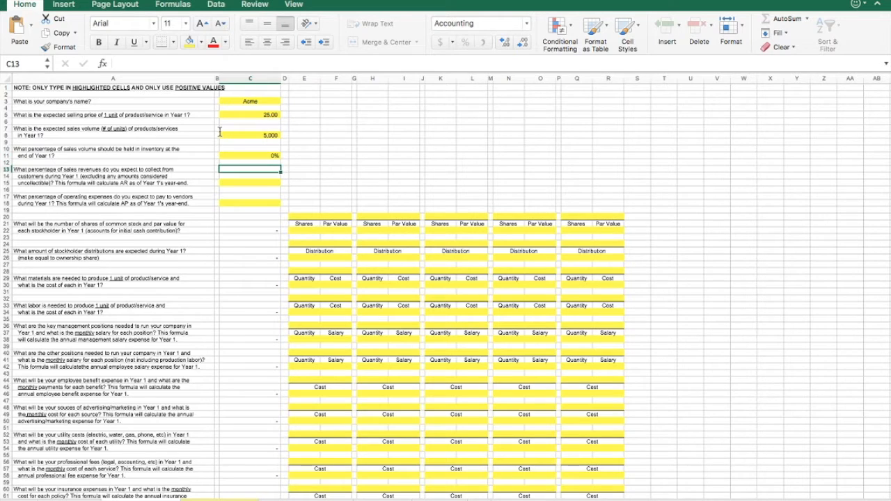
pyautogui.press('Down')
pyautogui.press('Down')
pyautogui.write('100')
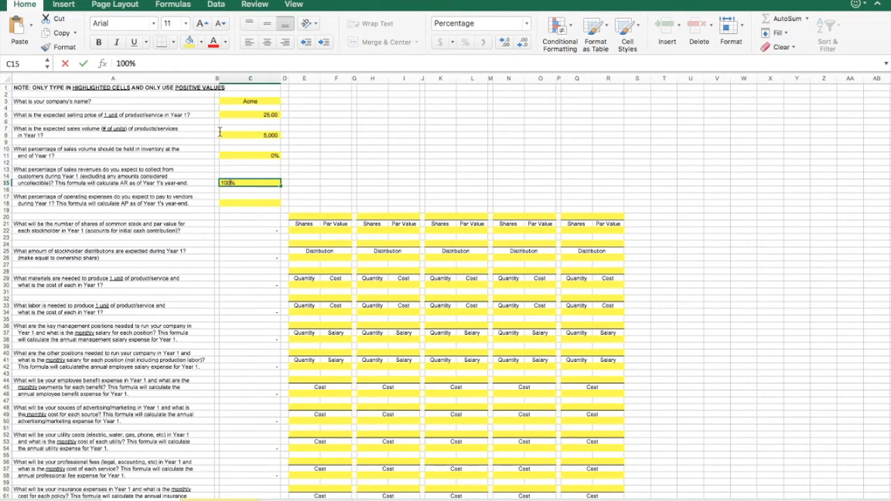
pyautogui.press('Return')
# Compare the revenue collection percentage in C15 with the inventory percentage in C11
pyautogui.press('Down')
pyautogui.press('Down')
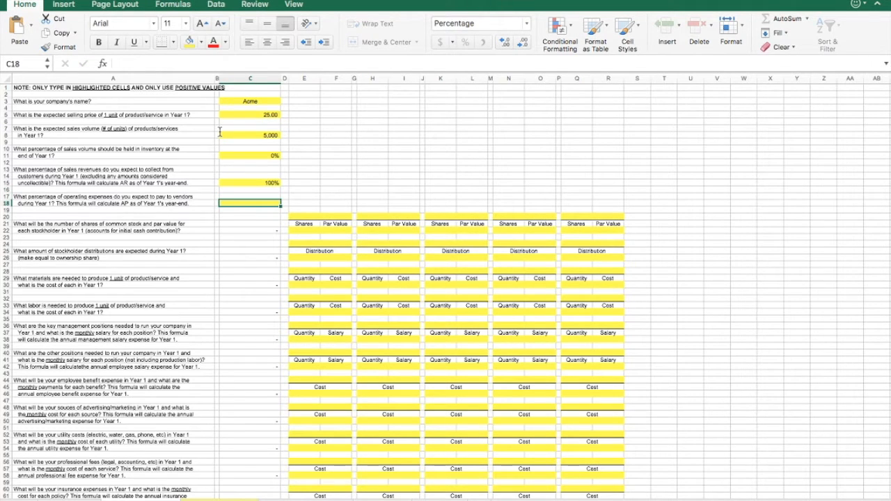
pyautogui.press('Up')
pyautogui.press('Up')
pyautogui.press('Up')
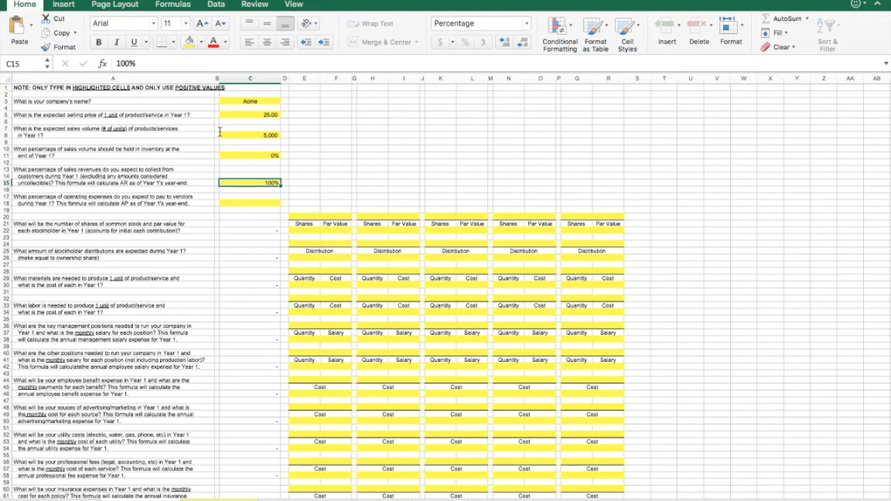
pyautogui.press('Up')
pyautogui.press('Up')
pyautogui.press('Up')
pyautogui.press('Up')
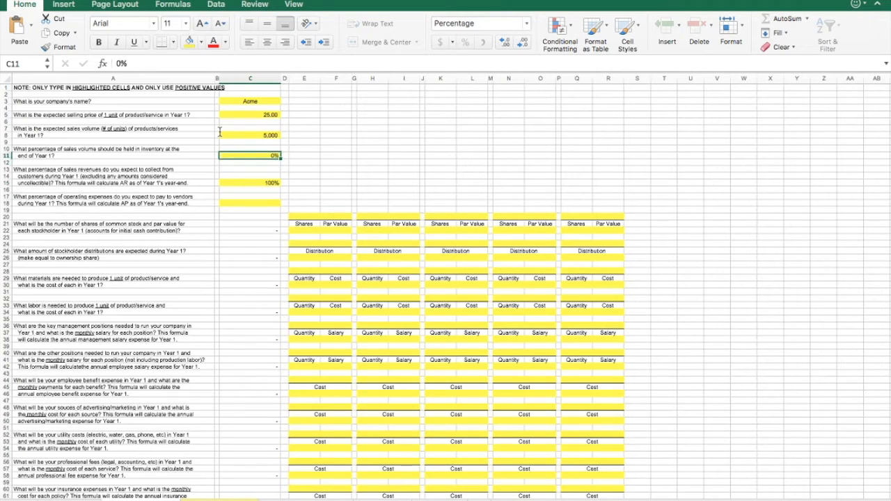
pyautogui.press('Down')
pyautogui.press('Down')
pyautogui.press('Down')
pyautogui.press('Down')
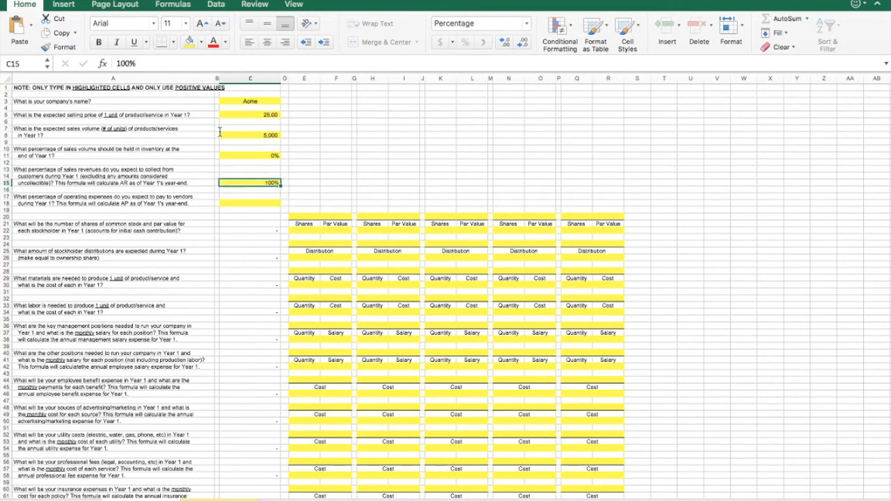
# Set the percentage of Year 1 operating expenses paid to vendors to 100% in C18
pyautogui.press('Down')
pyautogui.press('Down')
pyautogui.press('Down')
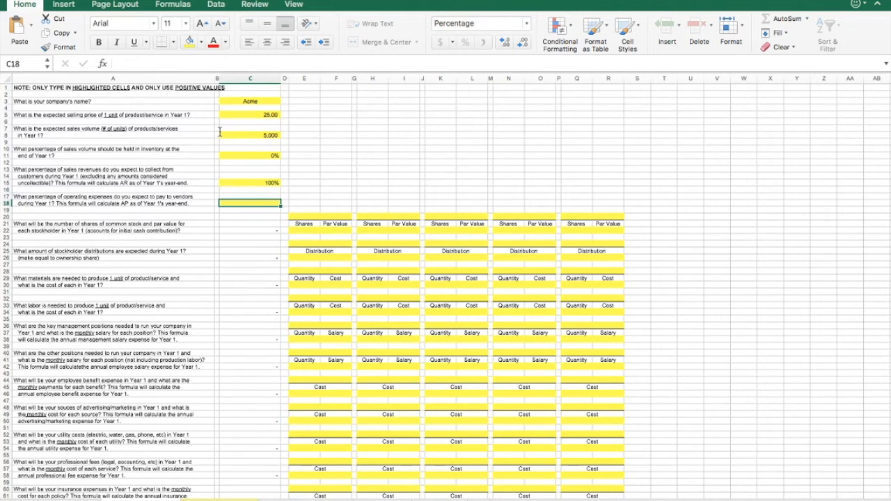
pyautogui.write('100')
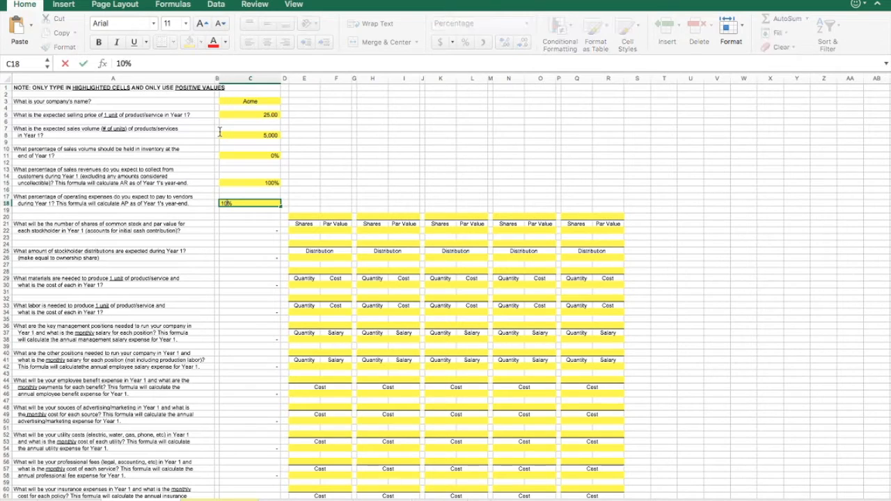
pyautogui.press('Return')
# Review the inventory, revenue collection and vendor payment percentages in column C
pyautogui.press('Up')
pyautogui.press('Up')
pyautogui.press('Up')
pyautogui.press('Up')
pyautogui.press('Up')
pyautogui.press('Up')
pyautogui.press('Up')
pyautogui.press('Up')
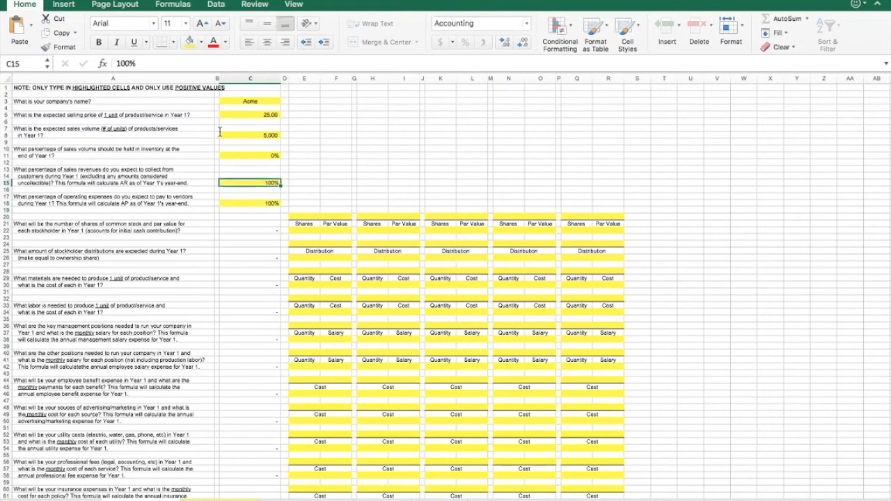
pyautogui.press('Down')
pyautogui.press('Down')
pyautogui.press('Down')
pyautogui.press('Down')
pyautogui.press('Down')
pyautogui.press('Down')
pyautogui.press('Down')
pyautogui.press('Down')
# Name the first two stockholders in row 20 as Parner #1 and Partner #2
pyautogui.press('Down')
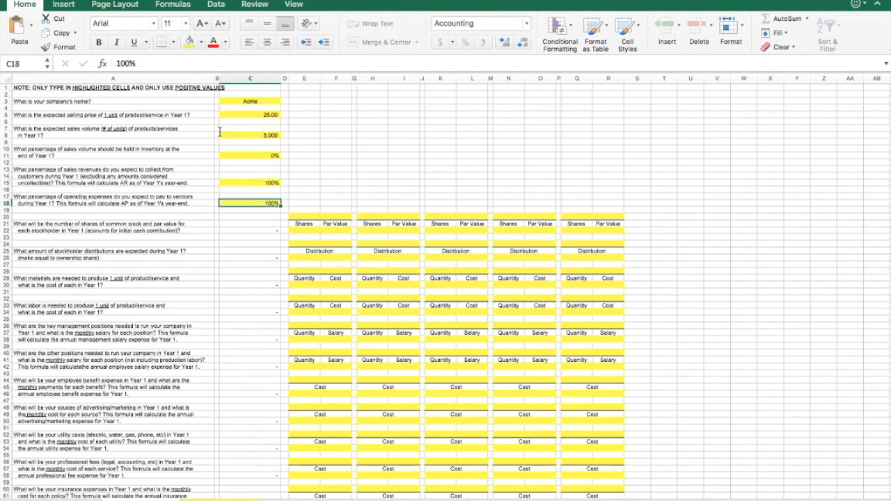
pyautogui.press('Right')
pyautogui.press('Right')
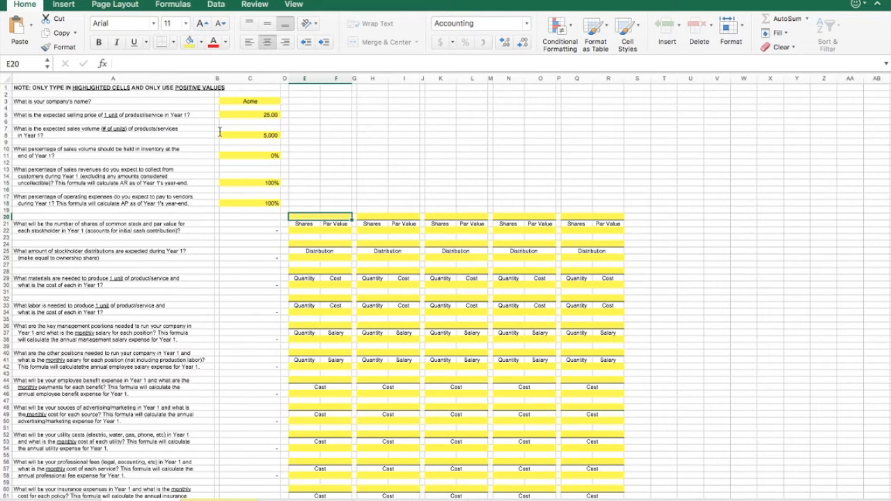
pyautogui.write('Parner #1')
pyautogui.press('Tab')
pyautogui.write('Pe')
pyautogui.press('BackSpace')
pyautogui.write('ar')
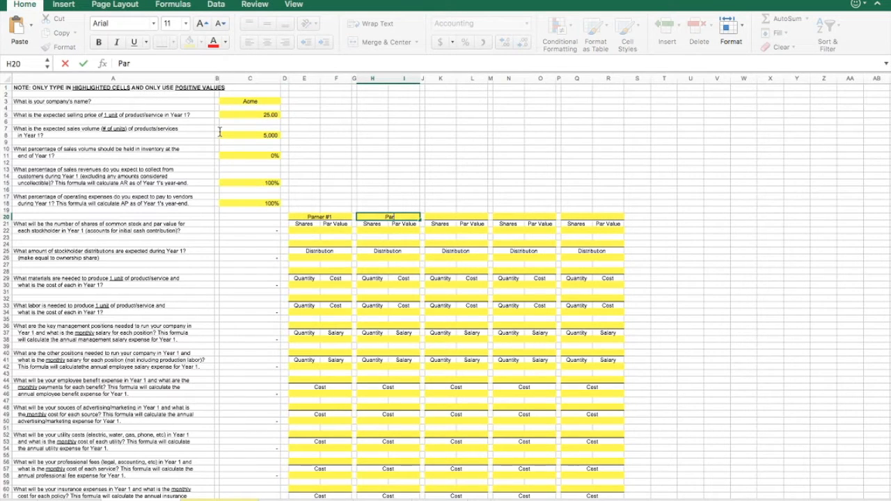
pyautogui.write('tner #2')
pyautogui.press('Return')
pyautogui.press('Return')
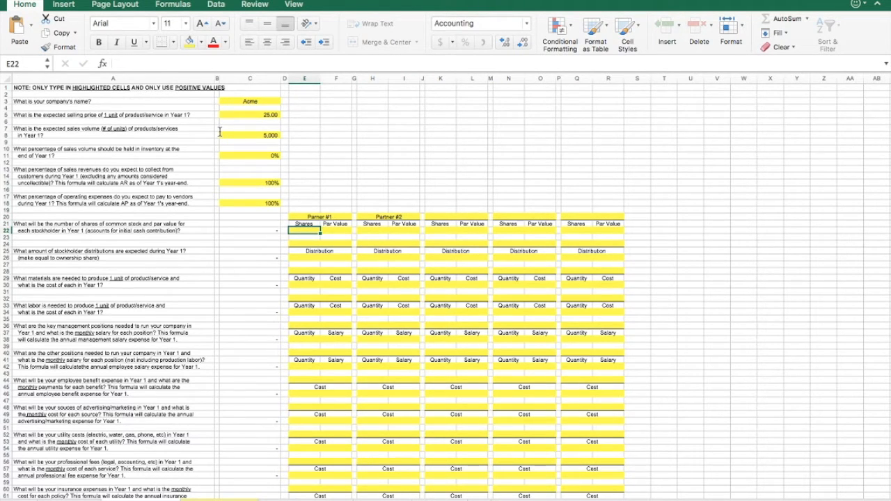
# Enter 50 shares of common stock for each of the two partners in row 22
pyautogui.write('50')
pyautogui.press('Tab')
pyautogui.press('Tab')
pyautogui.press('Tab')
pyautogui.write('50')
pyautogui.hotkey('shift', 'Tab')
# Compare the share entries of the two partners in row 22
pyautogui.hotkey('shift', 'Tab')
pyautogui.hotkey('shift', 'Tab')
pyautogui.press('Tab')
pyautogui.press('Tab')
pyautogui.press('Tab')
pyautogui.press('Tab')
pyautogui.hotkey('shift', 'Tab')
pyautogui.hotkey('shift', 'Tab')
pyautogui.hotkey('shift', 'Tab')
pyautogui.hotkey('shift', 'Tab')
pyautogui.press('Tab')
pyautogui.press('Tab')
pyautogui.press('Tab')
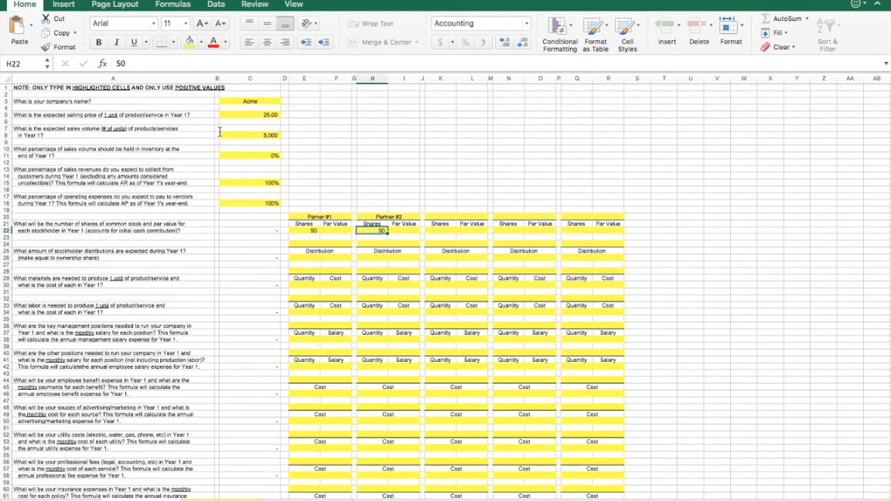
pyautogui.hotkey('shift', 'Tab')
pyautogui.hotkey('shift', 'Tab')
pyautogui.hotkey('shift', 'Tab')
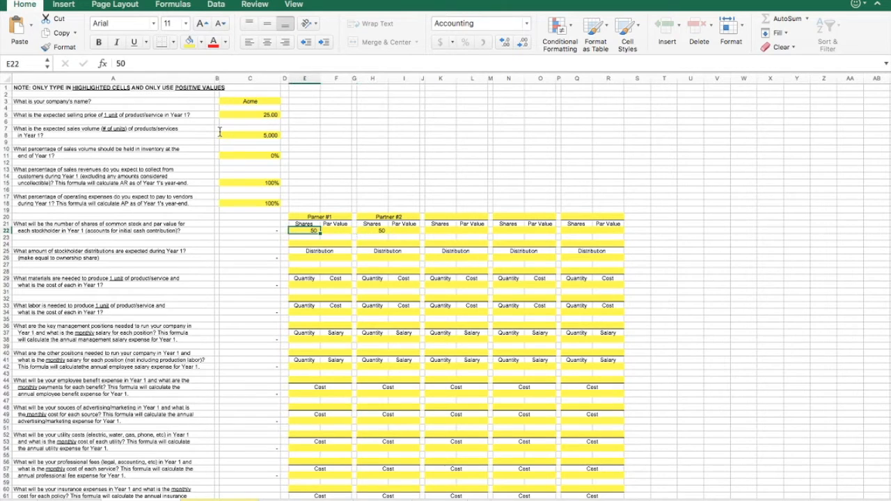
# Try a par value of 1000 for the first partner's shares in F22
pyautogui.press('Tab')
pyautogui.press('Right')
pyautogui.press('Right')
pyautogui.press('Right')
pyautogui.press('Left')
pyautogui.press('Left')
pyautogui.press('Left')
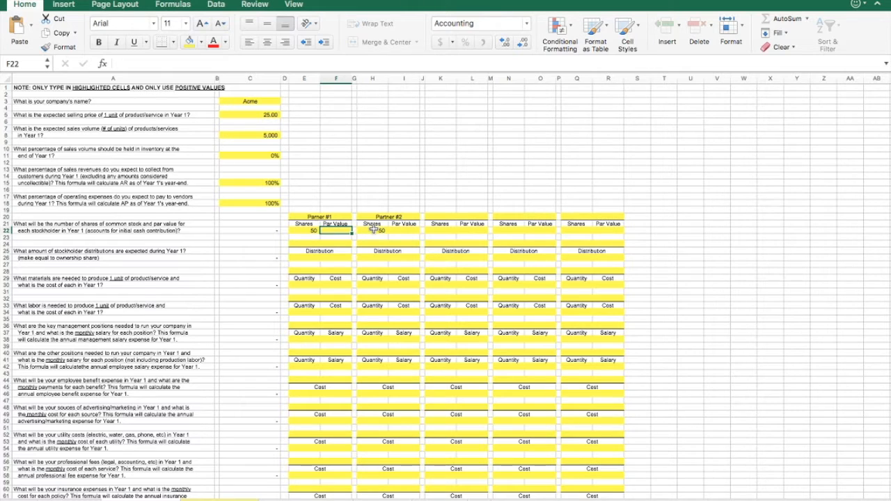
pyautogui.write('1000')
pyautogui.click(370, 230)
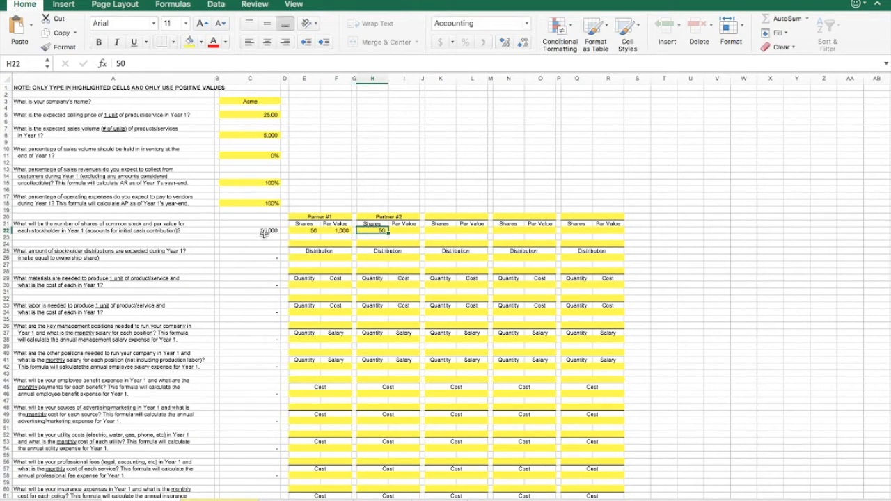
# Set the par value to 1 for both partners' shares in F22 and I22
pyautogui.press('Left')
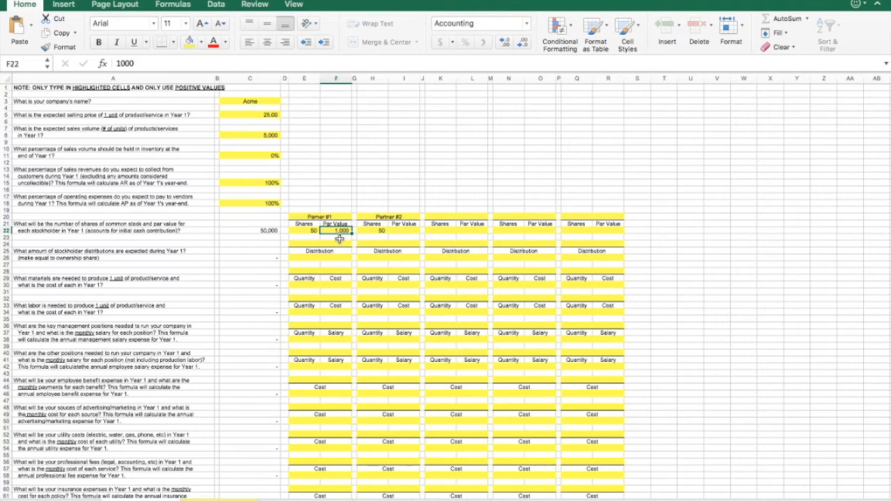
pyautogui.write('1')
pyautogui.press('Right')
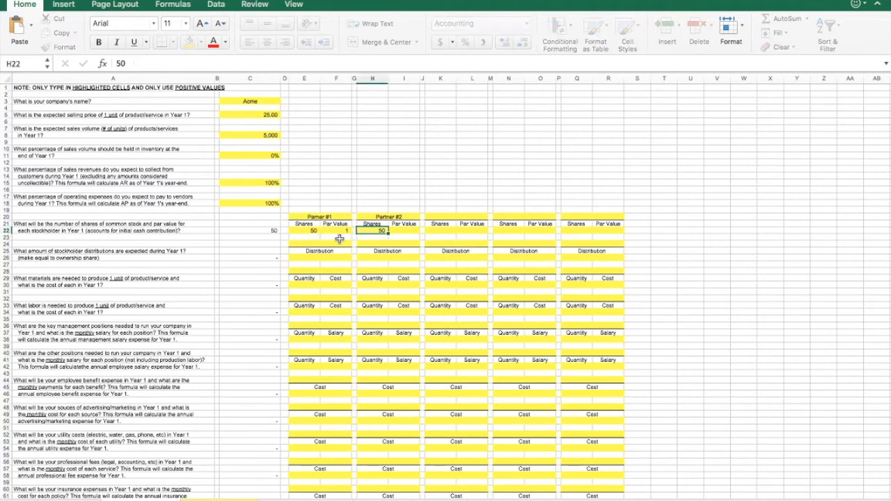
pyautogui.press('Right')
pyautogui.write('1')
pyautogui.press('Right')
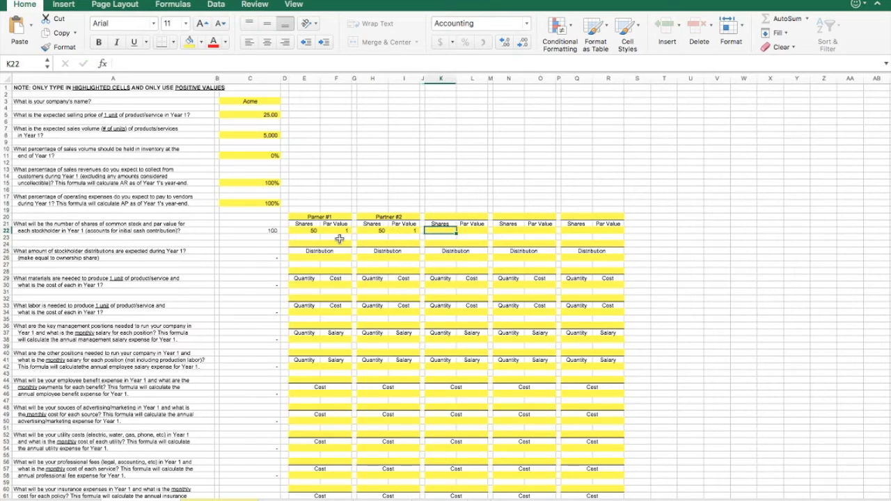
# Check the common stock line on the Statement of Assets, Liabilities and Stockholders' Equity, and return to the Year 1 input sheet
pyautogui.press('Left')
pyautogui.press('Left')
pyautogui.click(343, 231)
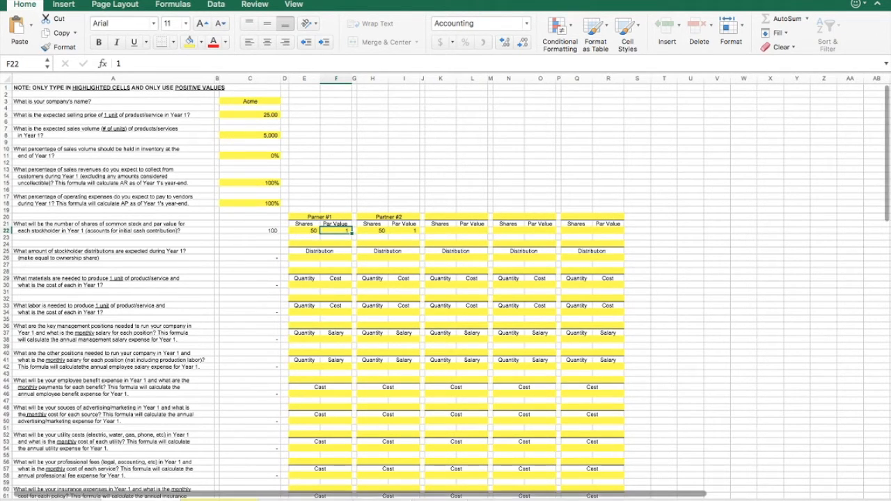
pyautogui.click(305, 500)
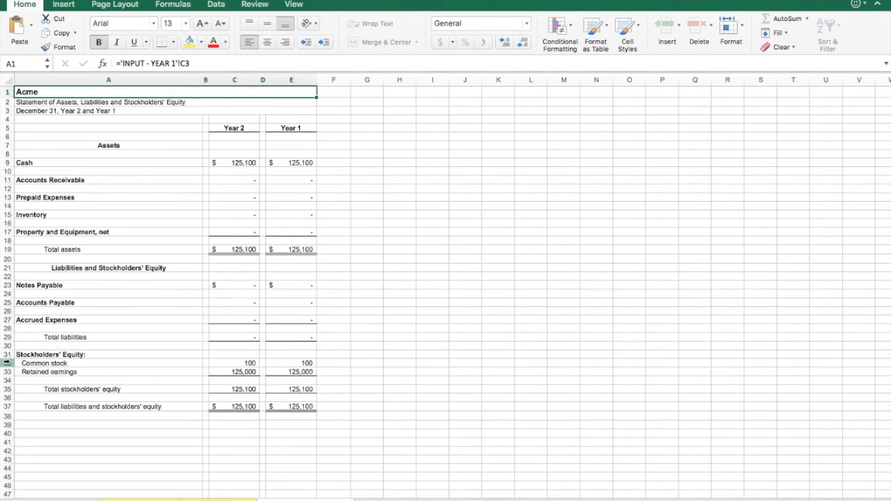
pyautogui.click(6, 362)
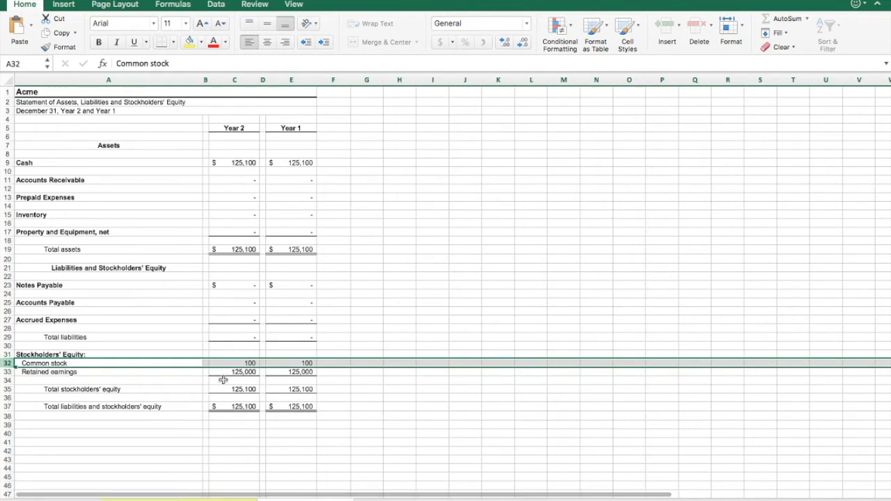
pyautogui.click(143, 500)
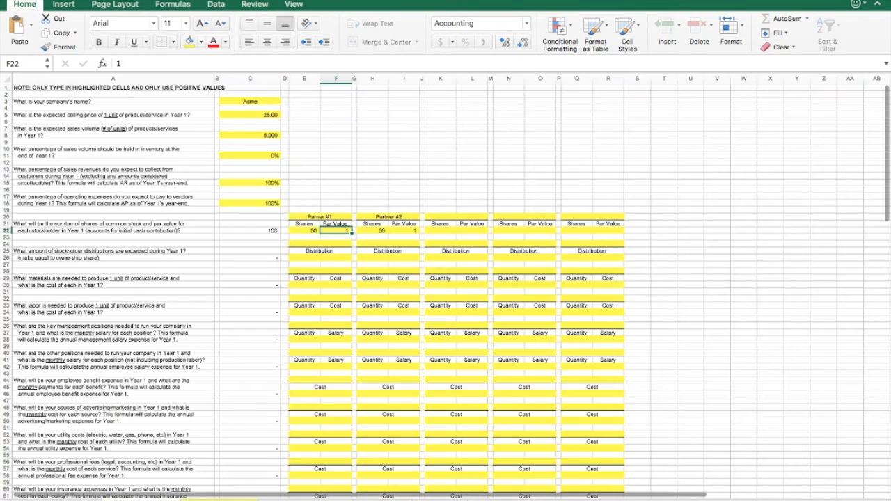
# Review the partners' shares and par values in row 22 alongside the stockholder distribution section
pyautogui.click(312, 244)
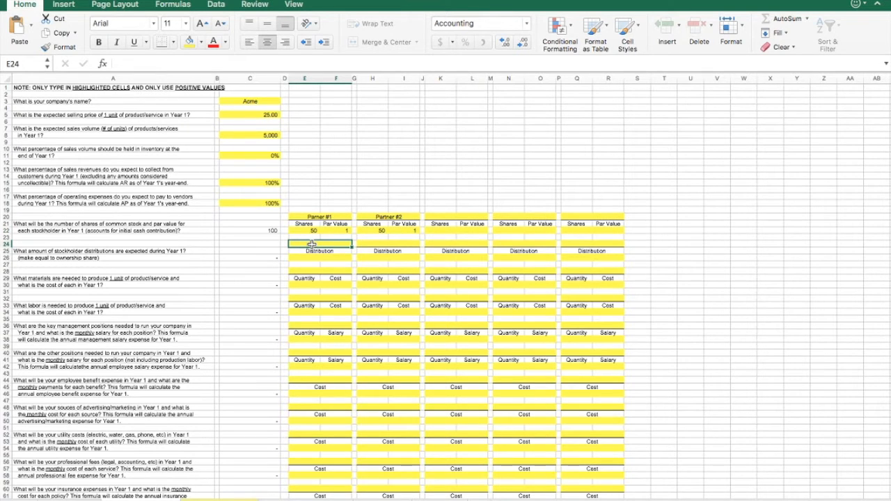
pyautogui.press('Up')
pyautogui.press('Up')
pyautogui.press('Right')
pyautogui.press('Right')
pyautogui.press('Right')
pyautogui.press('Left')
pyautogui.press('Left')
pyautogui.press('Left')
pyautogui.press('Right')
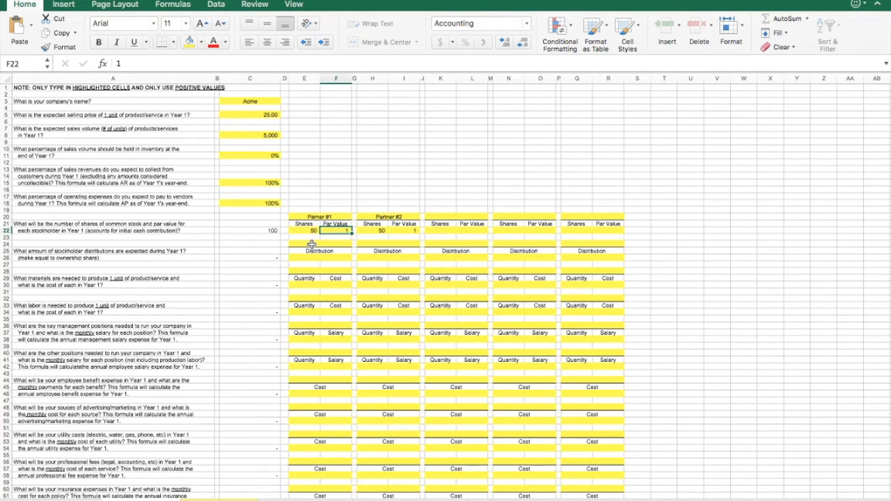
pyautogui.press('Down')
pyautogui.press('Down')
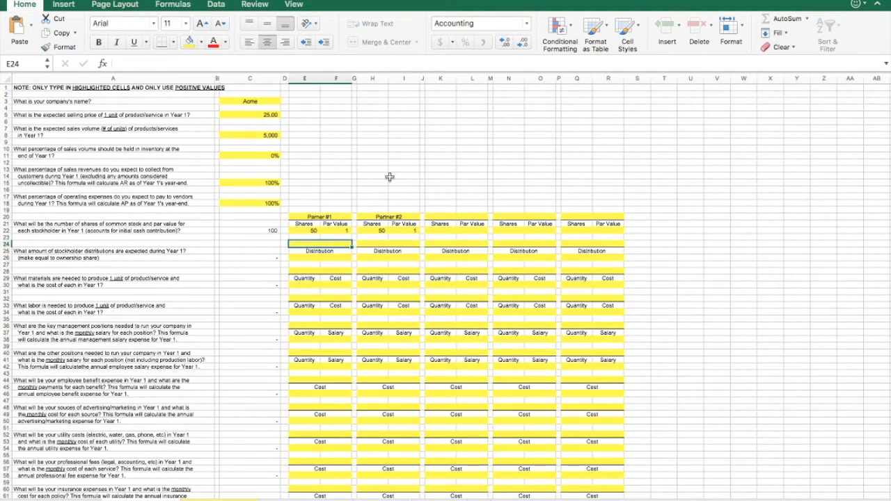
# Label the first two stockholder distribution blocks "Partner #1" in E24 and "Partner #2" in H24
pyautogui.write('Partner #1')
pyautogui.press('Tab')
pyautogui.press('Tab')
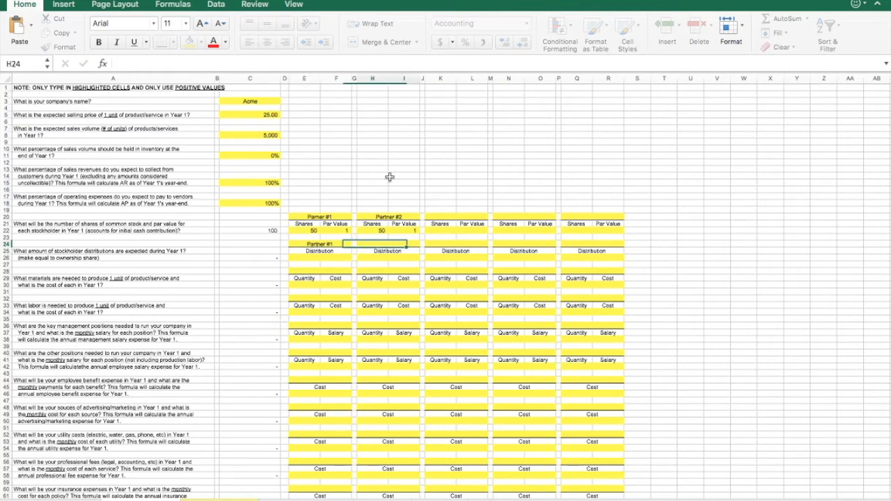
pyautogui.write('Partner')
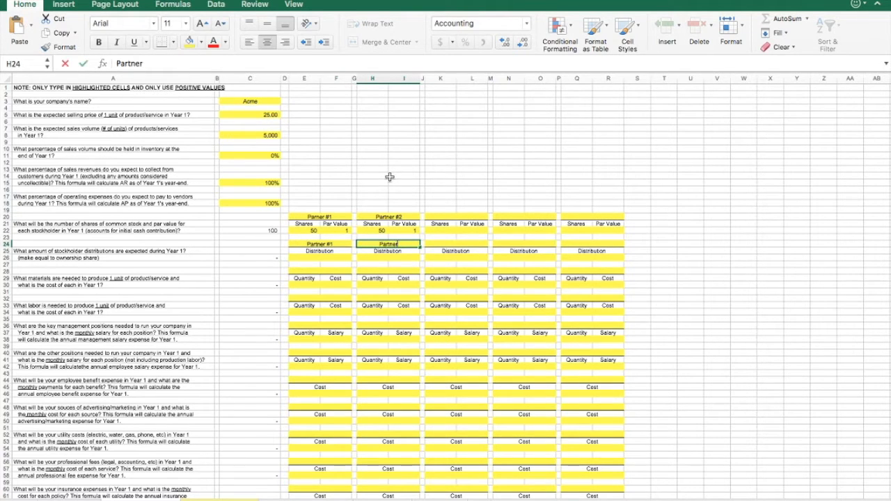
pyautogui.write(' #2')
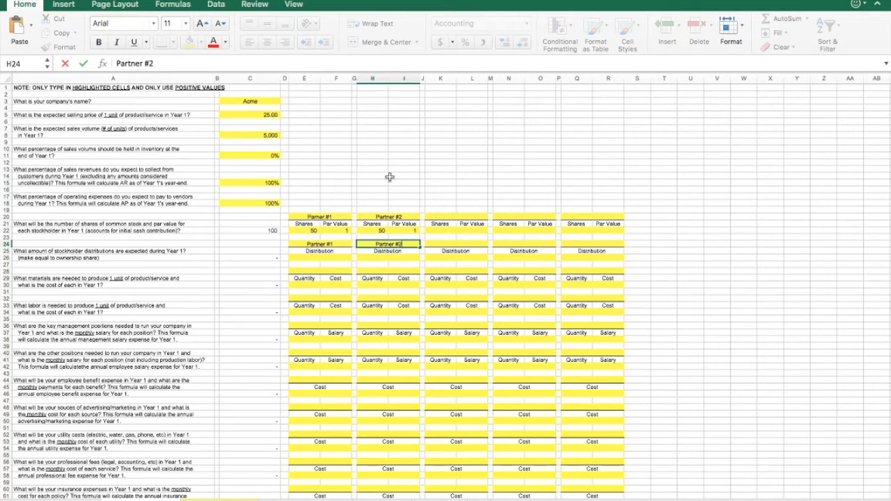
pyautogui.press('Return')
pyautogui.press('Return')
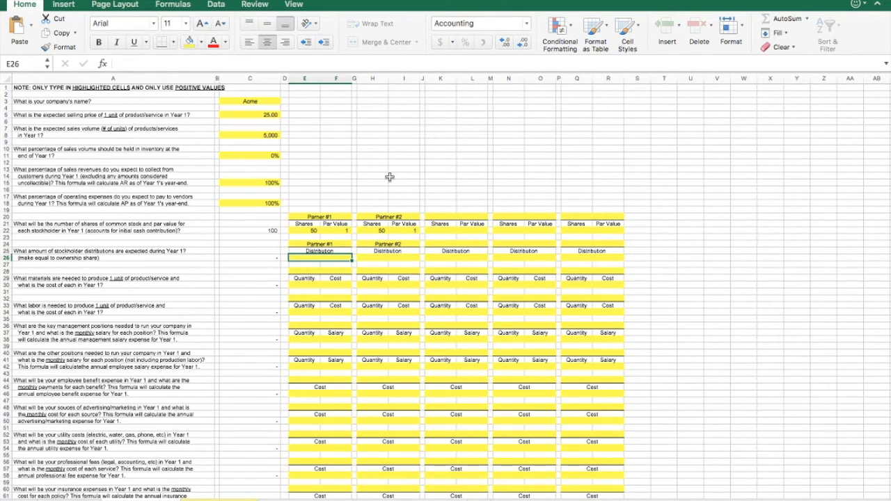
# Set the Year 1 distribution to 0 for both partners in E26 and H26
pyautogui.write('0')
pyautogui.press('Tab')
pyautogui.press('Tab')
pyautogui.write('0')
pyautogui.press('Tab')
pyautogui.press('Tab')
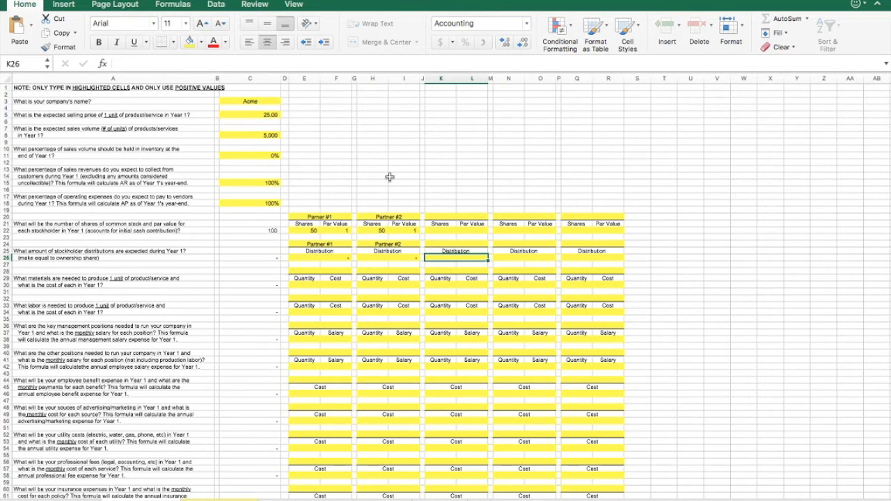
pyautogui.hotkey('shift', 'Tab')
pyautogui.hotkey('shift', 'Tab')
pyautogui.hotkey('shift', 'Tab')
pyautogui.hotkey('shift', 'Tab')
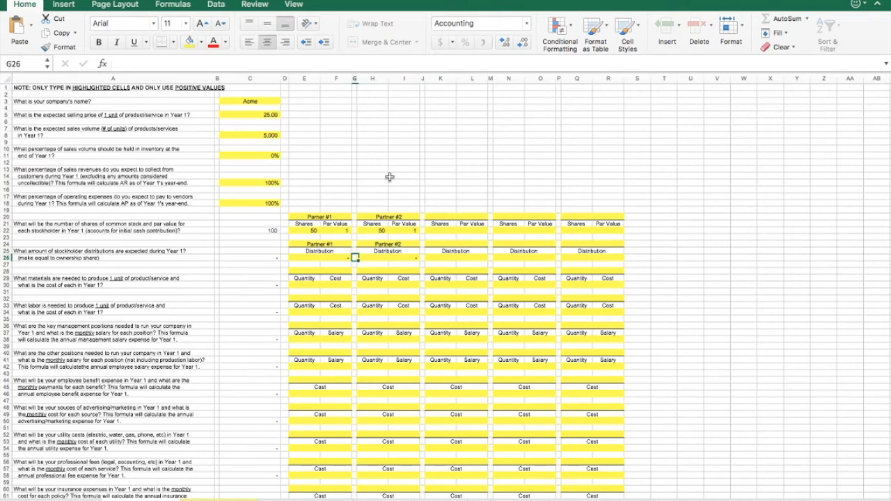
pyautogui.press('super+e')
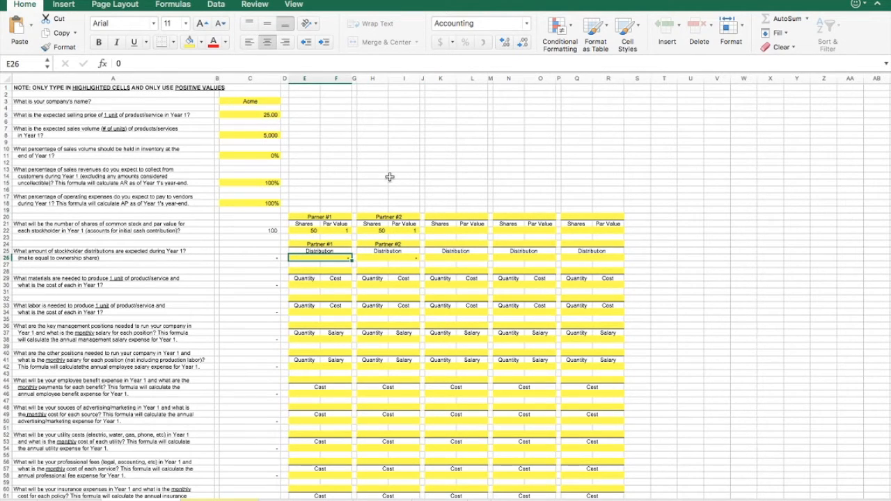
# Name the two product materials "Widget Material 1" in E28 and "Widget Material 2" in H28
pyautogui.press('Down')
pyautogui.press('Down')
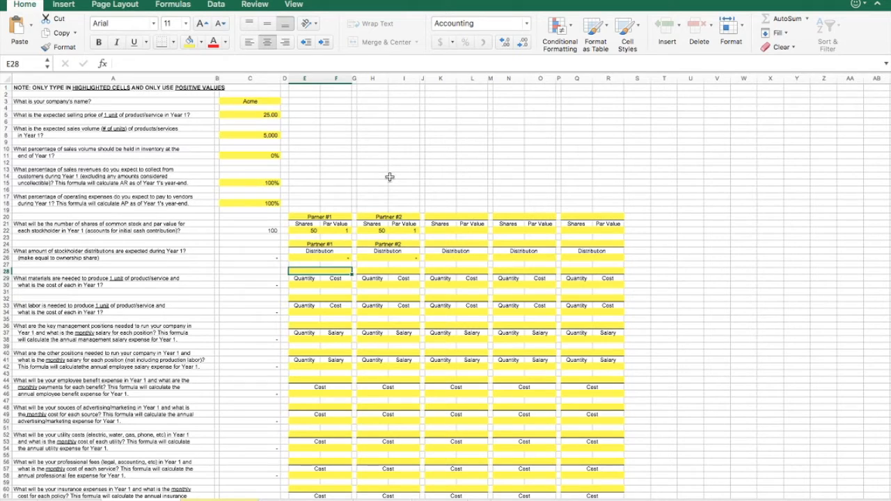
pyautogui.press('Up')
pyautogui.press('Up')
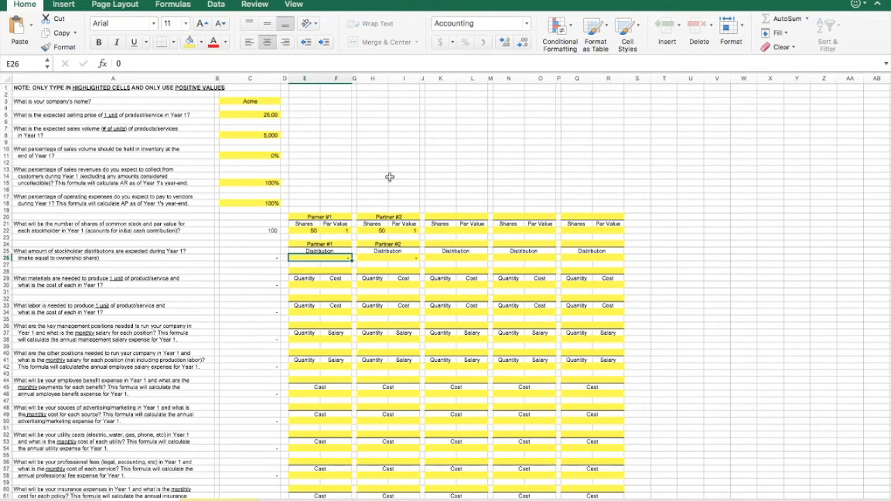
pyautogui.press('Down')
pyautogui.press('Down')
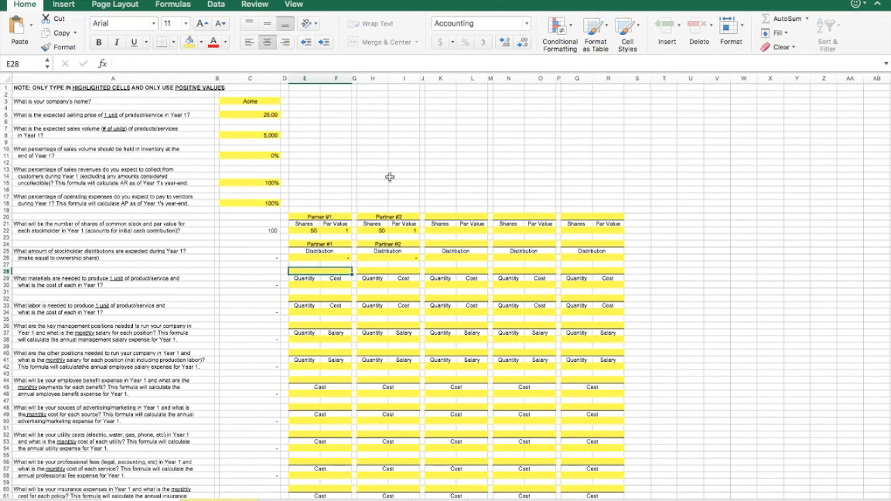
pyautogui.write('Widget Material 1')
pyautogui.press('Tab')
pyautogui.write('Widget Material 2')
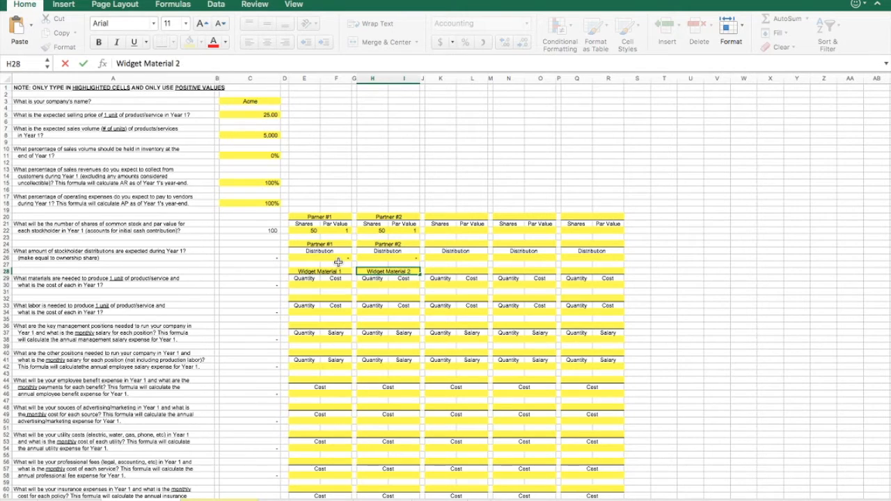
pyautogui.hotkey('shift', 'Tab')
pyautogui.hotkey('shift', 'Tab')
pyautogui.press('Tab')
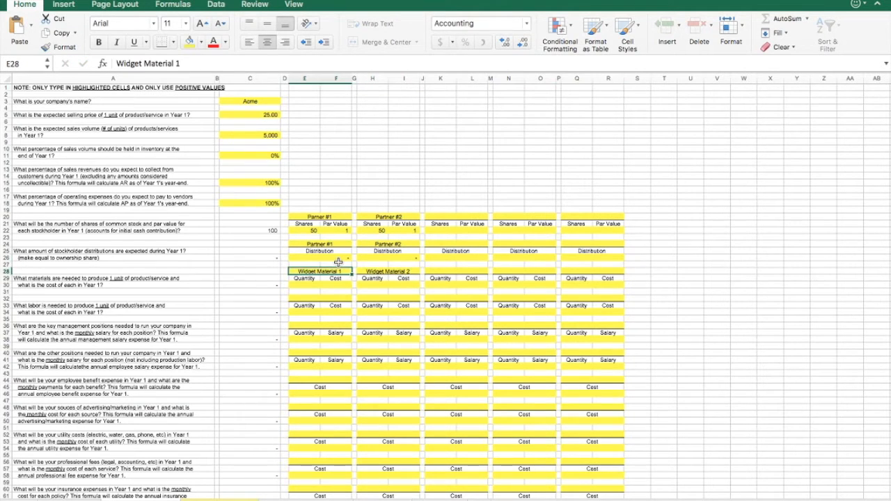
# Set the quantity of both widget materials to 1 in E30 and H30
pyautogui.press('Down')
pyautogui.press('Down')
pyautogui.write('1')
pyautogui.press('Tab')
pyautogui.write('1')
pyautogui.hotkey('shift', 'Tab')
pyautogui.hotkey('shift', 'Tab')
pyautogui.press('Tab')
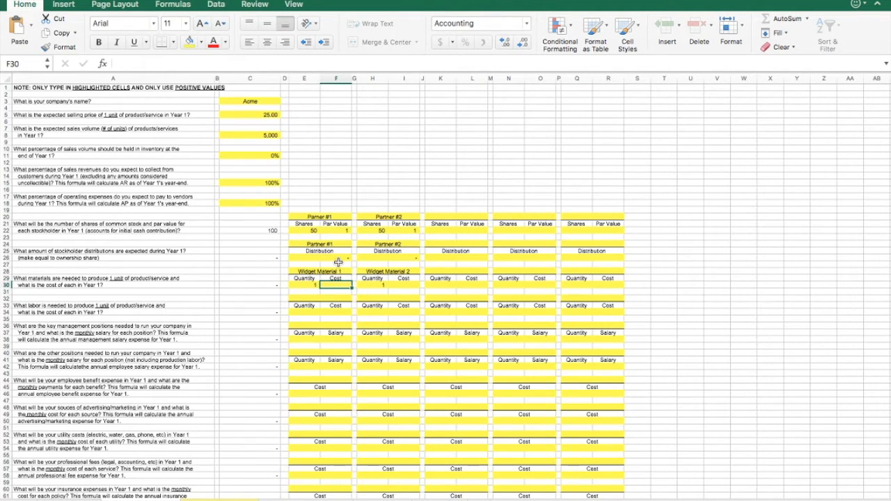
# Set the material costs to 5 in F30 and 7 in I30, and check the materials formula in C30
pyautogui.write('5')
pyautogui.press('Tab')
pyautogui.press('Tab')
pyautogui.write('7')
pyautogui.press('Return')
pyautogui.press('Left')
pyautogui.press('Left')
pyautogui.press('Left')
pyautogui.press('Left')
pyautogui.press('Left')
pyautogui.press('Up')
pyautogui.press('Left')
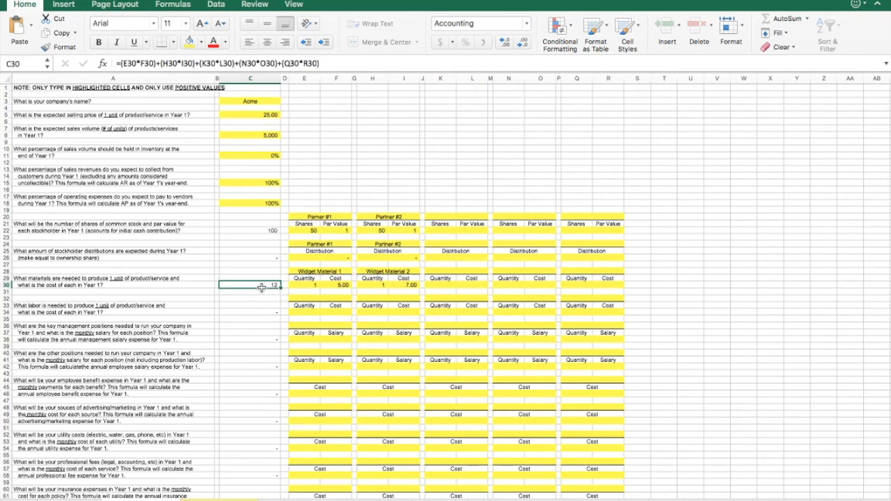
# Label the first labor block "Hourly Rate" in E32
pyautogui.click(315, 299)
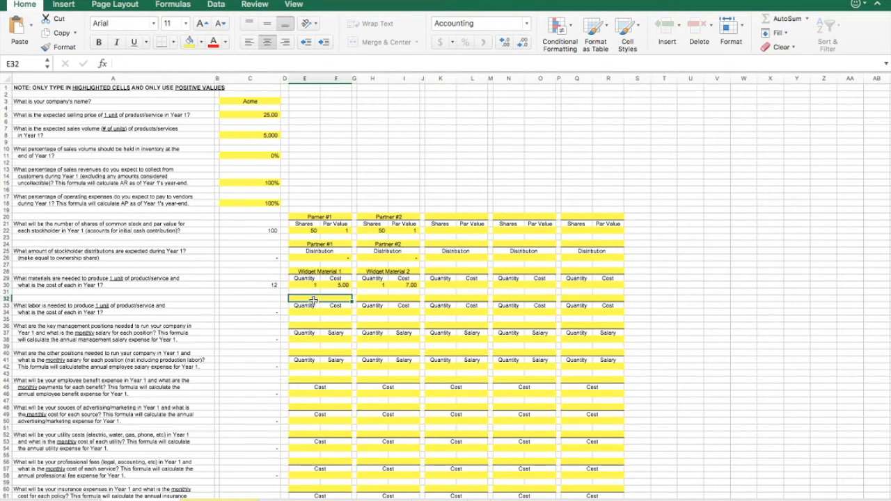
pyautogui.scroll(-5, 121, 323)
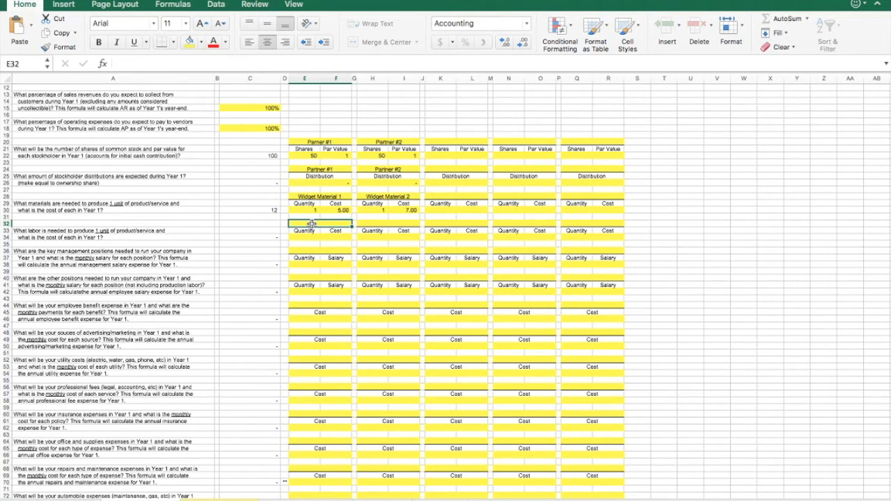
pyautogui.write('Hourly Rate')
pyautogui.press('Return')
pyautogui.press('Return')
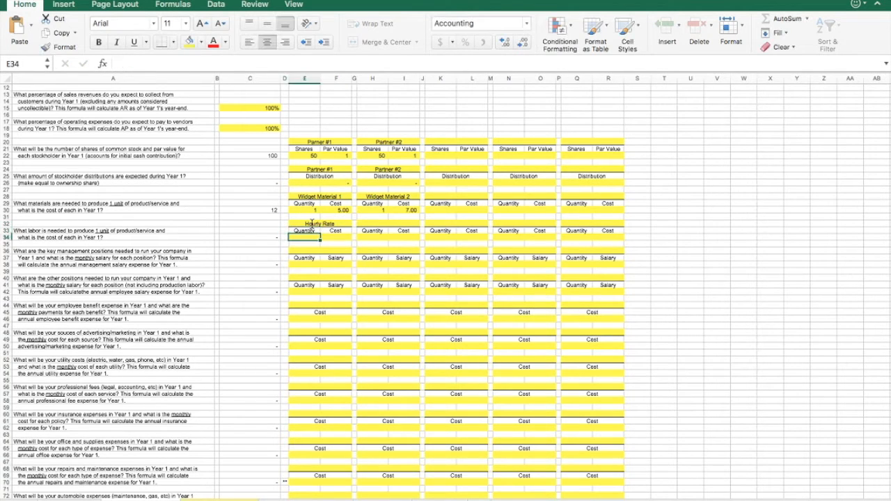
# Set the hourly labor quantity to 1 in E34 and its cost to 8 in F34
pyautogui.write('1')
pyautogui.press('Tab')
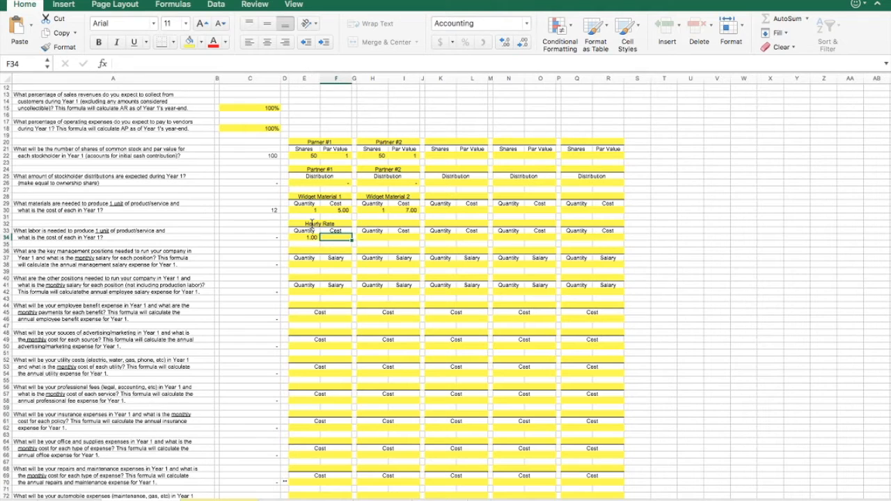
pyautogui.write('1')
pyautogui.press('Escape')
pyautogui.press('Left')
pyautogui.press('Right')
pyautogui.write('8')
pyautogui.press('Right')
pyautogui.press('Right')
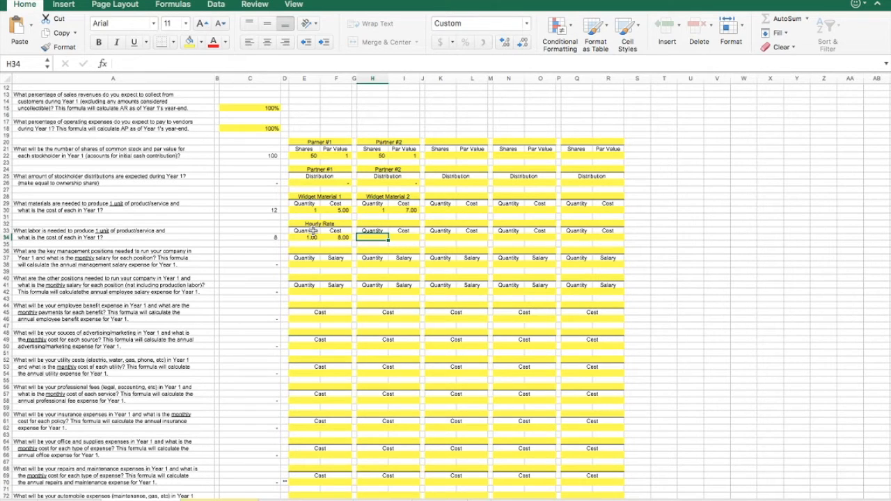
# Review the Hourly Rate labor block and read the key management positions question in A36
pyautogui.press('Down')
pyautogui.press('Down')
pyautogui.press('Left')
pyautogui.press('Left')
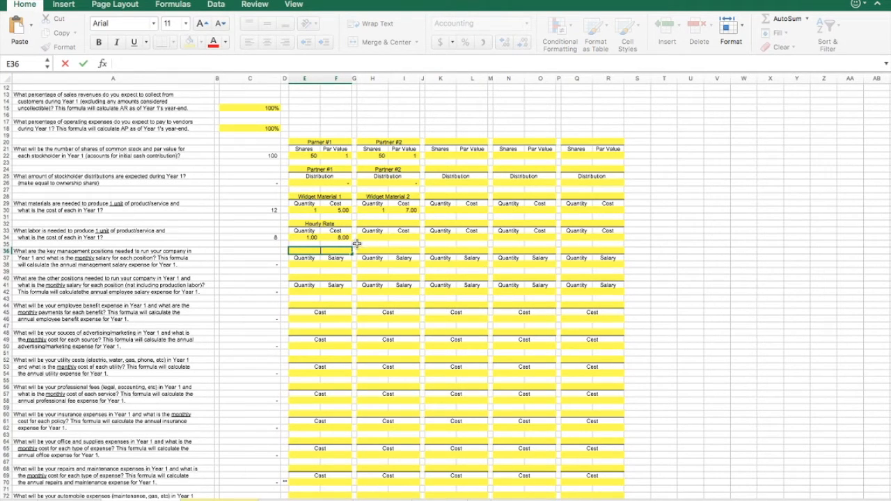
pyautogui.moveTo(320, 224); pyautogui.dragTo(319, 237)
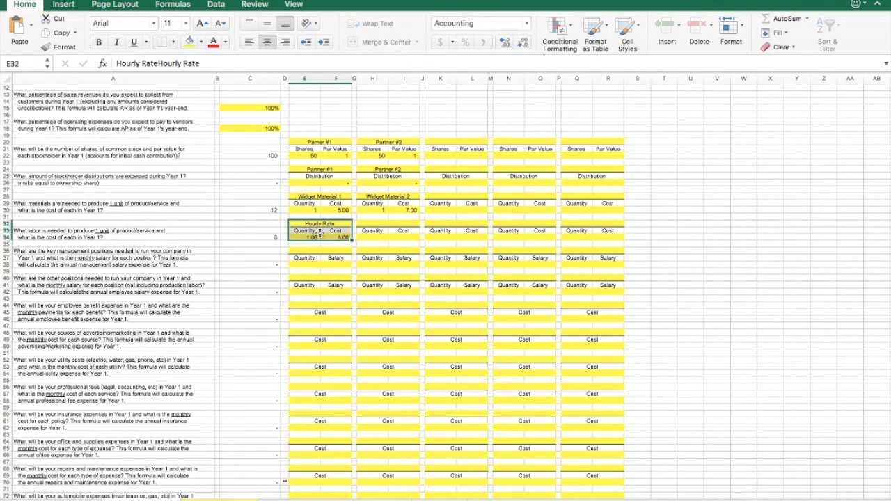
pyautogui.click(318, 225)
pyautogui.click(316, 251)
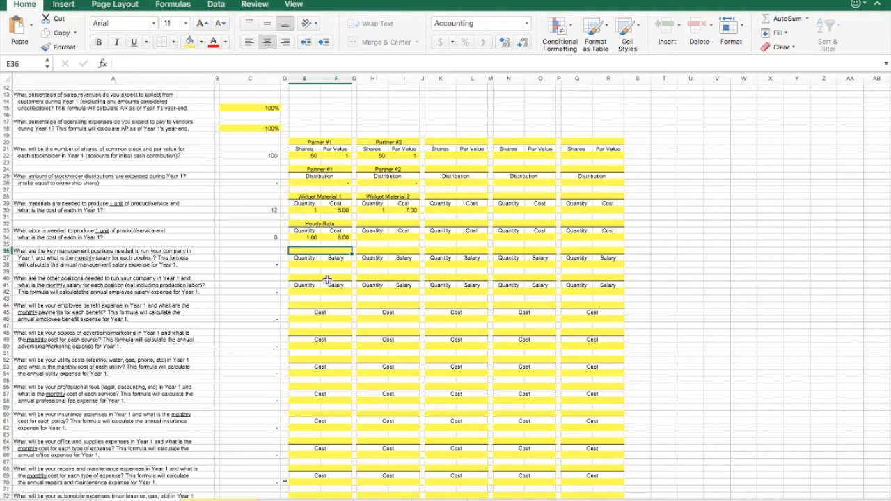
pyautogui.click(131, 252)
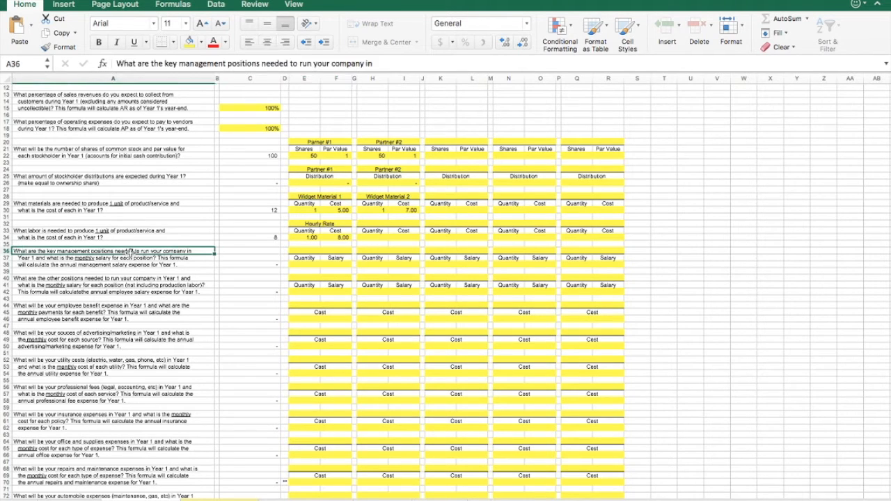
# Name the key management positions CEO, CFO and CMO in E36, H36 and K36
pyautogui.press('Right')
pyautogui.press('Right')
pyautogui.press('Right')
pyautogui.press('Right')
pyautogui.press('Right')
pyautogui.press('Right')
pyautogui.press('Left')
pyautogui.press('Left')
pyautogui.write('CEO')
pyautogui.press('Tab')
pyautogui.press('Tab')
pyautogui.write('CFO')
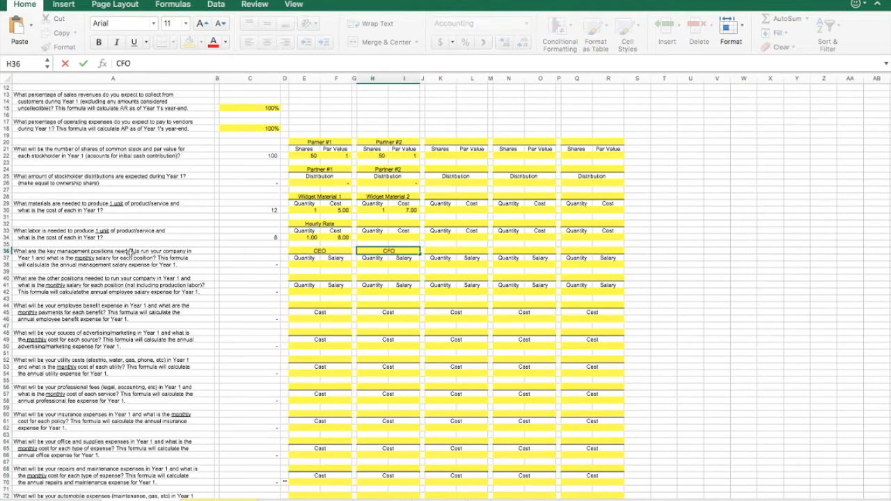
pyautogui.press('Tab')
pyautogui.press('Tab')
pyautogui.write('CMO')
pyautogui.press('Left')
# Set the quantity to 1 for the CEO, CFO and CMO in E38, H38 and K38
pyautogui.press('Left')
pyautogui.press('Left')
pyautogui.press('Left')
pyautogui.press('Down')
pyautogui.press('Down')
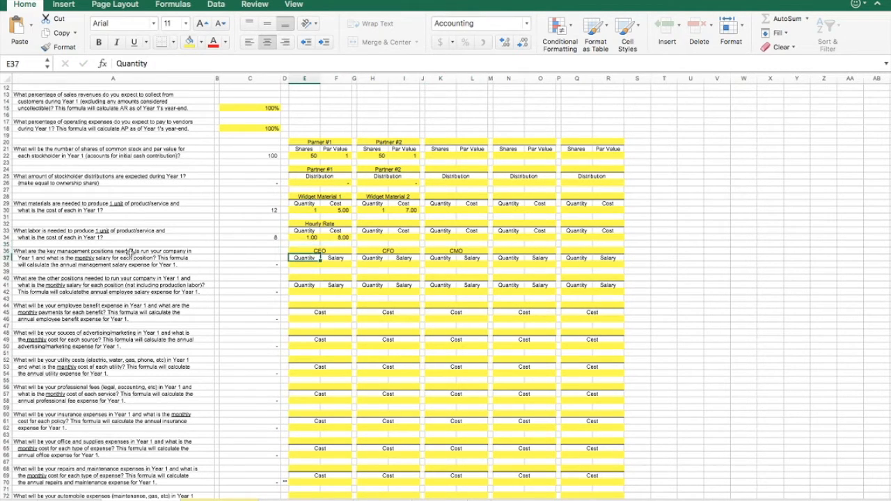
pyautogui.write('1')
pyautogui.press('Tab')
pyautogui.press('Tab')
pyautogui.press('Tab')
pyautogui.write('1')
pyautogui.press('Tab')
pyautogui.press('Tab')
pyautogui.press('Tab')
pyautogui.write('1')
pyautogui.press('Left')
pyautogui.press('Left')
pyautogui.press('Left')
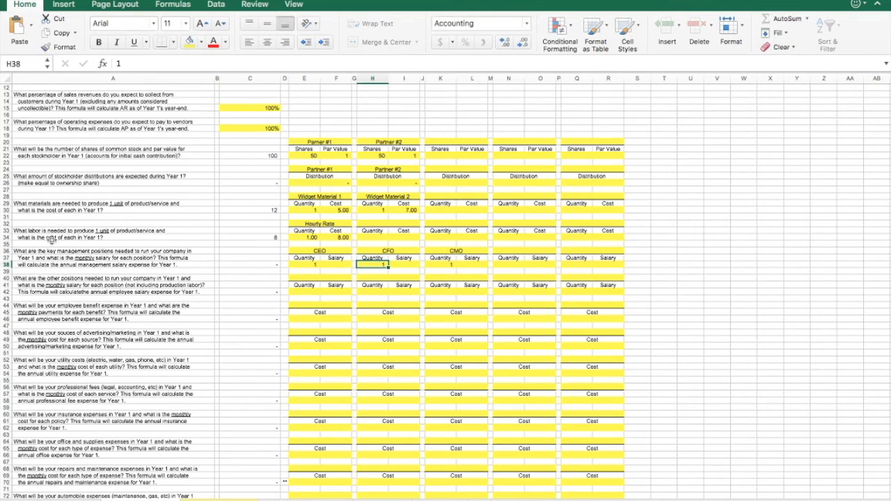
# Try a CEO salary of 50,000 in F38 and check the annual management salary formula against the question text
pyautogui.click(336, 265)
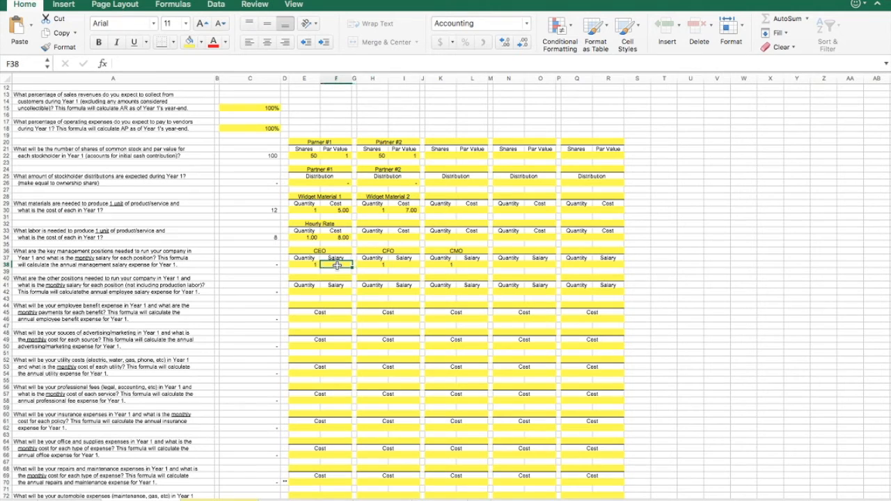
pyautogui.write('50,000')
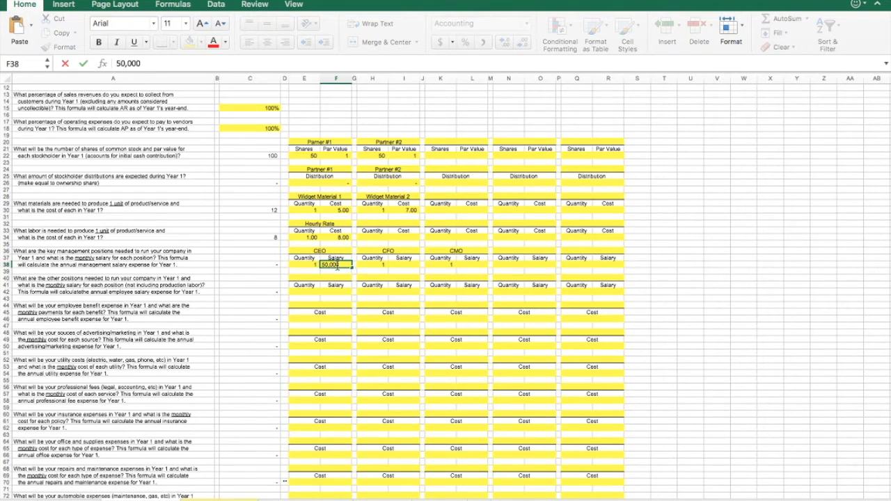
pyautogui.press('Return')
pyautogui.click(244, 264)
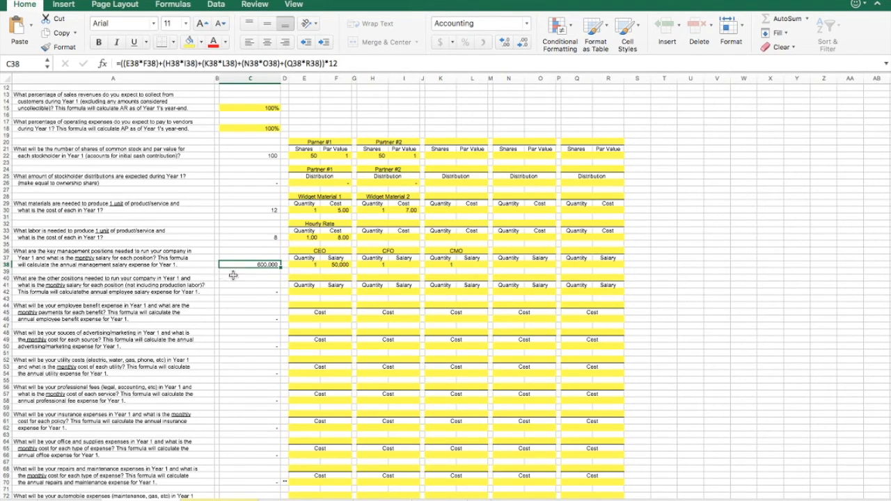
pyautogui.click(77, 259)
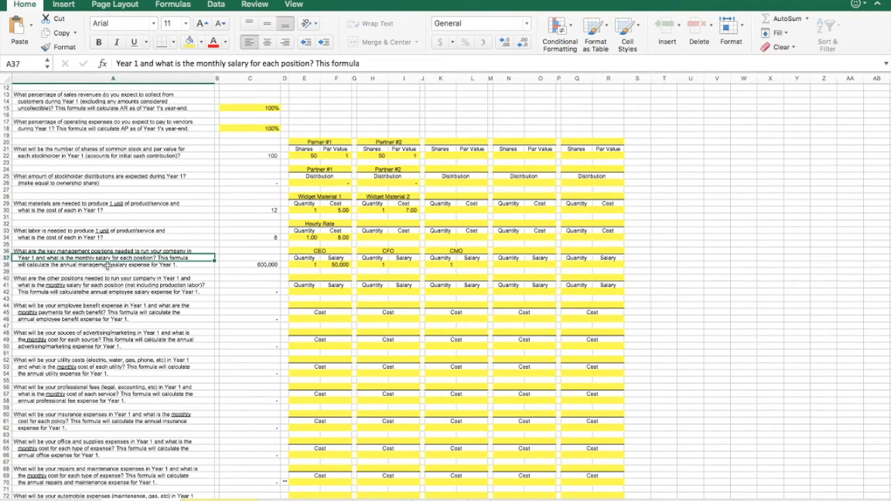
# Set the monthly salaries to 5,000 for the CEO in F38 and 4500 each for the CFO and CMO in I38 and L38
pyautogui.click(345, 267)
pyautogui.write('5,000')
pyautogui.press('Tab')
pyautogui.press('Tab')
pyautogui.press('Tab')
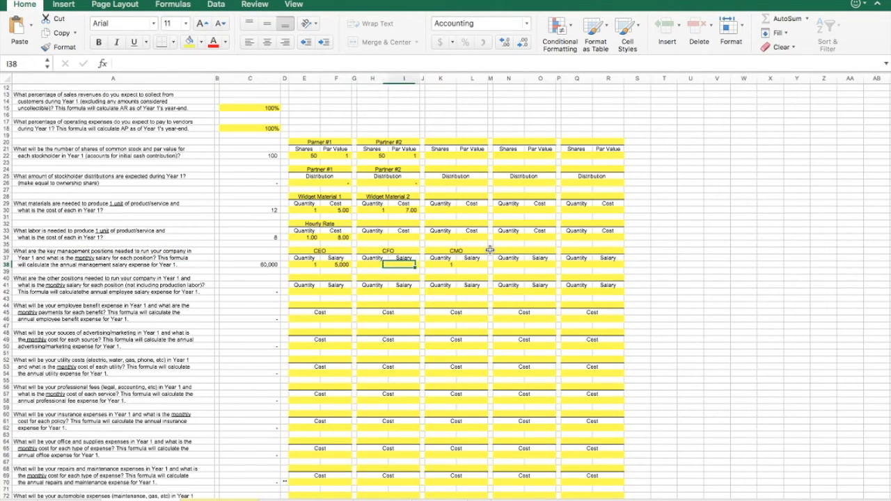
pyautogui.write('4500')
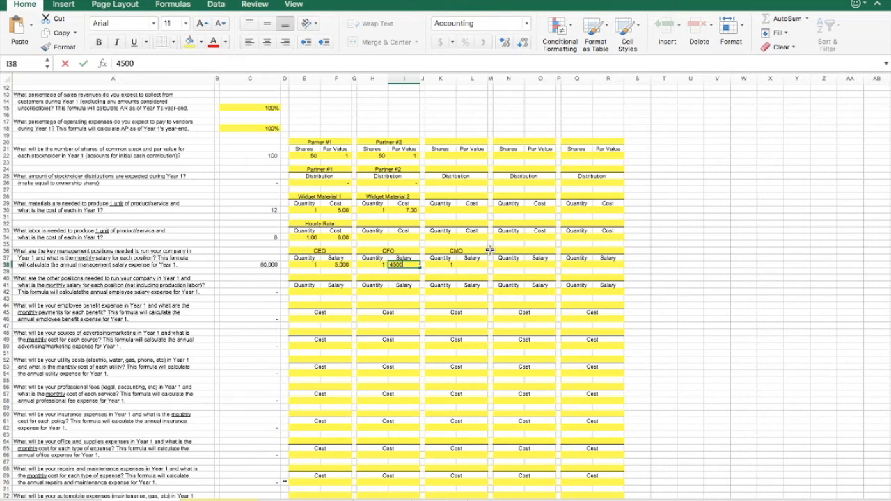
pyautogui.press('Tab')
pyautogui.press('Tab')
pyautogui.write('4500')
pyautogui.hotkey('shift', 'Tab')
pyautogui.hotkey('shift', 'Tab')
pyautogui.hotkey('shift', 'Tab')
pyautogui.hotkey('shift', 'Tab')
pyautogui.hotkey('shift', 'Tab')
pyautogui.hotkey('shift', 'Tab')
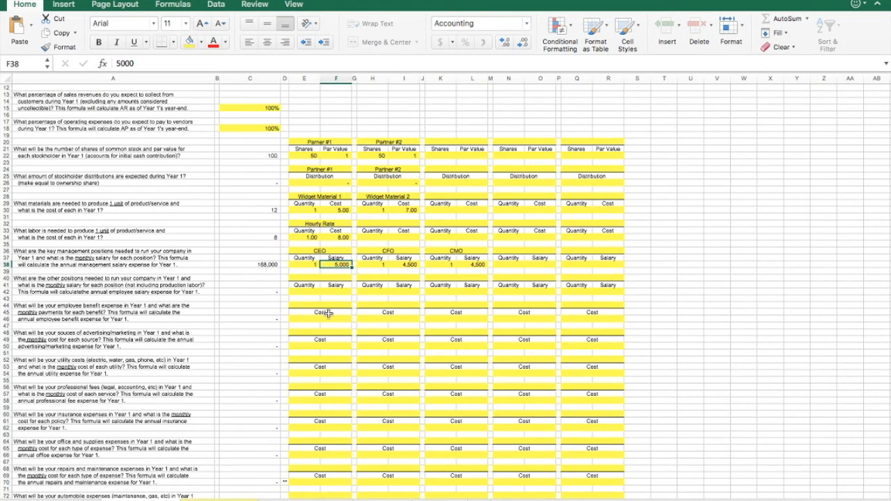
# Name the other company positions Sales Rep in E40 and Office Admin in H40
pyautogui.press('Down')
pyautogui.press('Down')
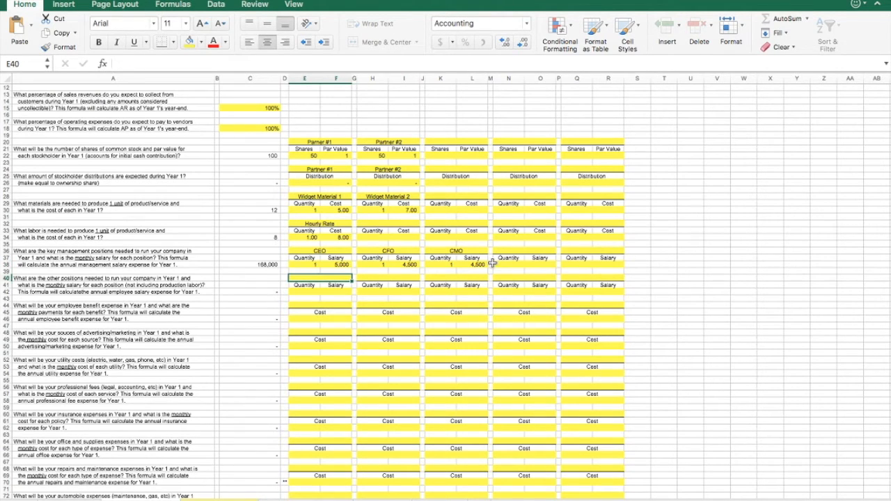
pyautogui.write('Sales Rep')
pyautogui.press('Tab')
pyautogui.write('Office A')
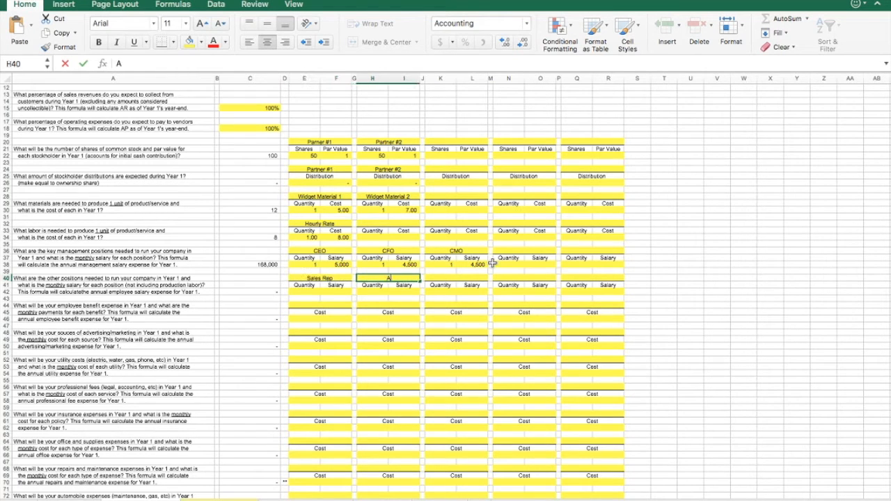
pyautogui.write('dmin')
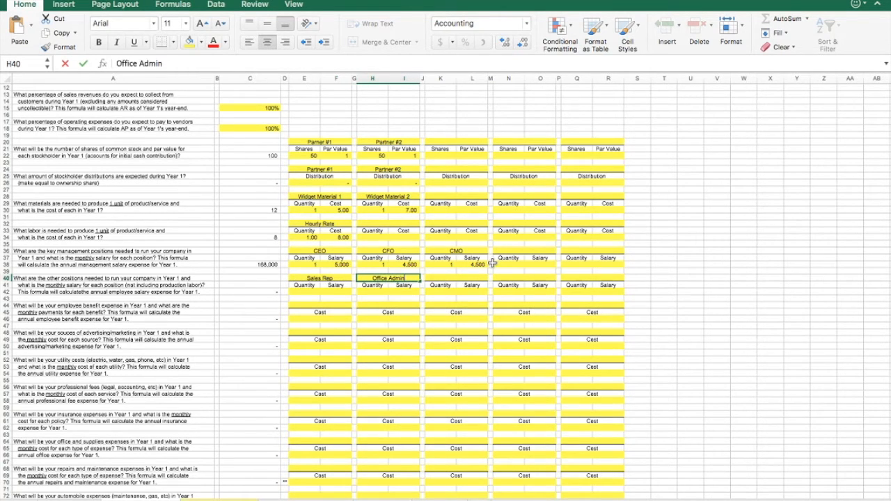
pyautogui.press('Tab')
# Try adding Laborer as a further position in both K40 and N40
pyautogui.write('Laborer')
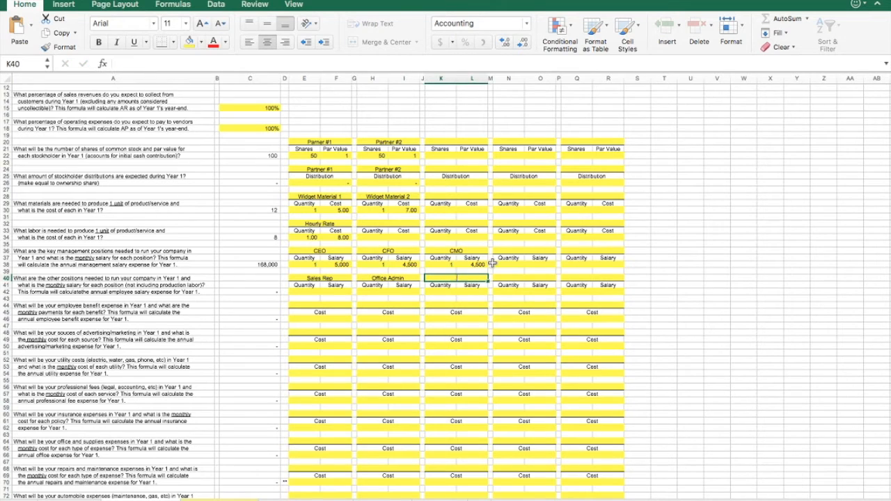
pyautogui.press('Tab')
pyautogui.write('Laboro')
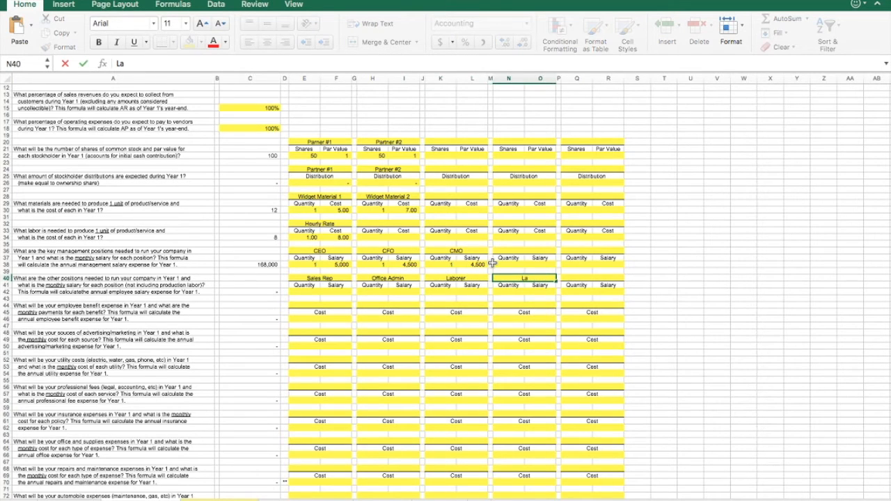
pyautogui.write('rer')
pyautogui.press('Tab')
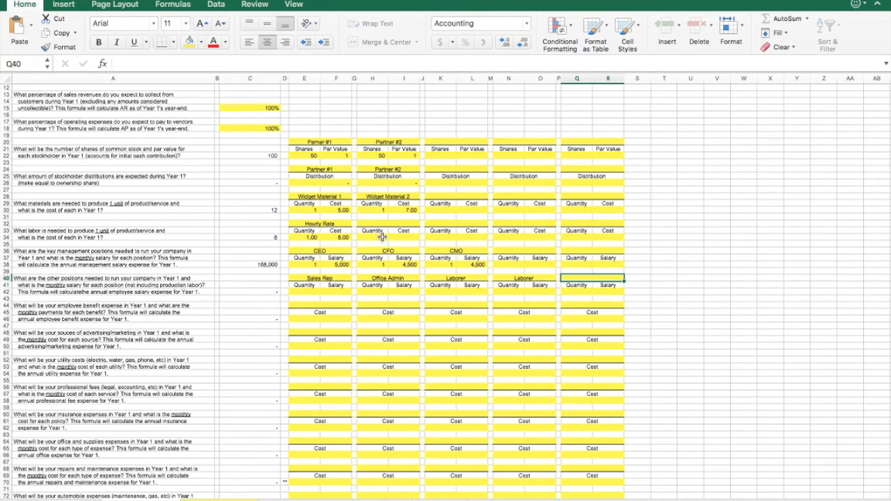
# Check the hourly production labor entry in E32:F34, and clear the Laborer names from K40 and N40
pyautogui.moveTo(310, 224); pyautogui.dragTo(310, 237)
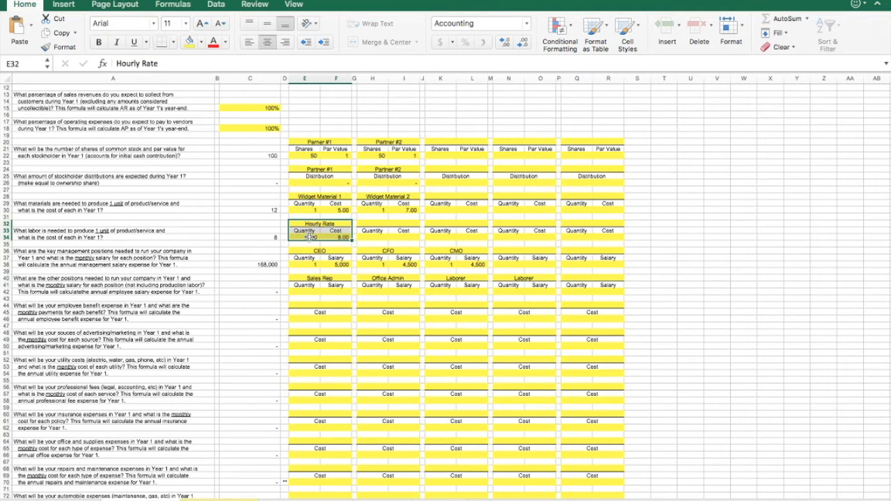
pyautogui.click(309, 238)
pyautogui.click(306, 231)
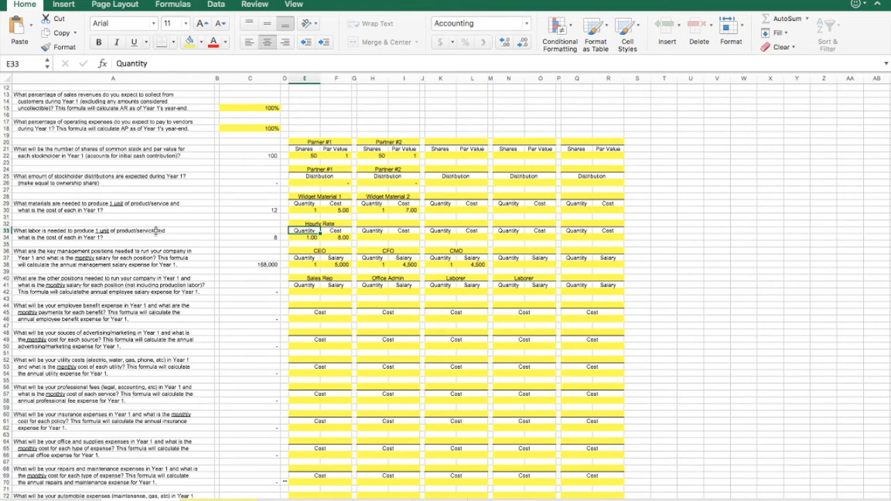
pyautogui.click(474, 280)
pyautogui.press('Delete')
pyautogui.press('Tab')
pyautogui.press('Delete')
# Enter quantity 1 and salary 40,000 for the Sales Rep in E42:F42, and quantity 1 and salary 35,000 for the Office Admin in H42:I42
pyautogui.click(308, 280)
pyautogui.click(308, 293)
pyautogui.write('1')
pyautogui.press('Tab')
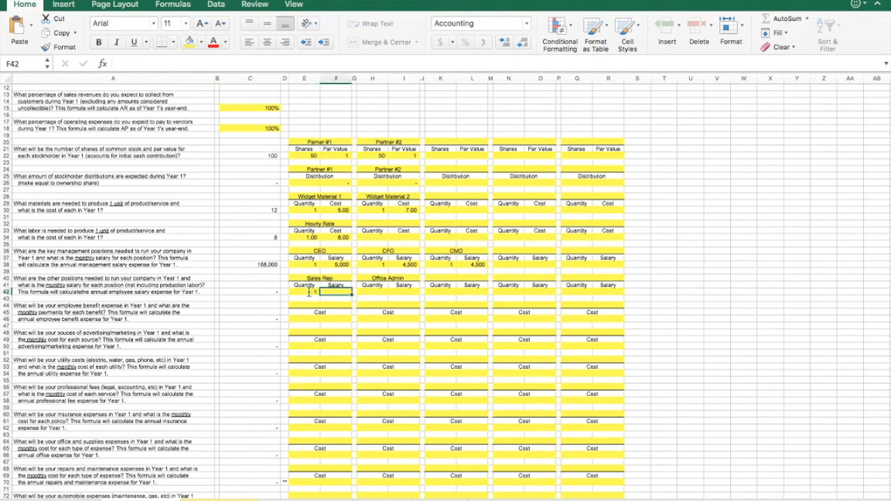
pyautogui.write('40000')
pyautogui.press('Tab')
pyautogui.write('1')
pyautogui.press('Tab')
pyautogui.write('35000')
pyautogui.click(308, 291)
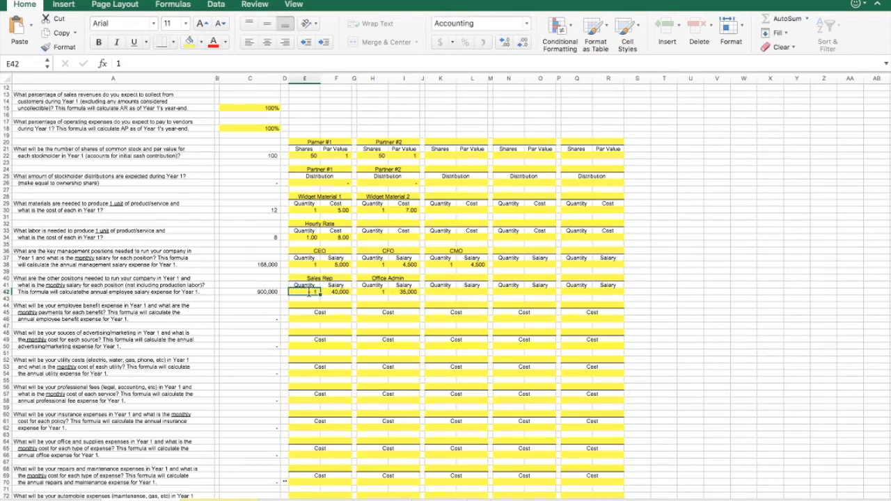
# Name the Year 1 advertising sources Facebook in E48 and Billboard in H48, leaving the employee benefit cells blank
pyautogui.scroll(-5, 234, 273)
pyautogui.scroll(-3, 235, 273)
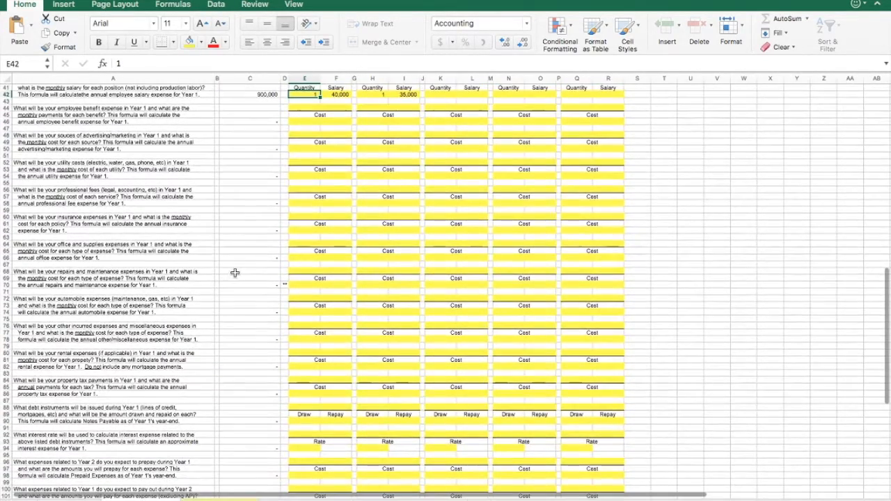
pyautogui.click(307, 110)
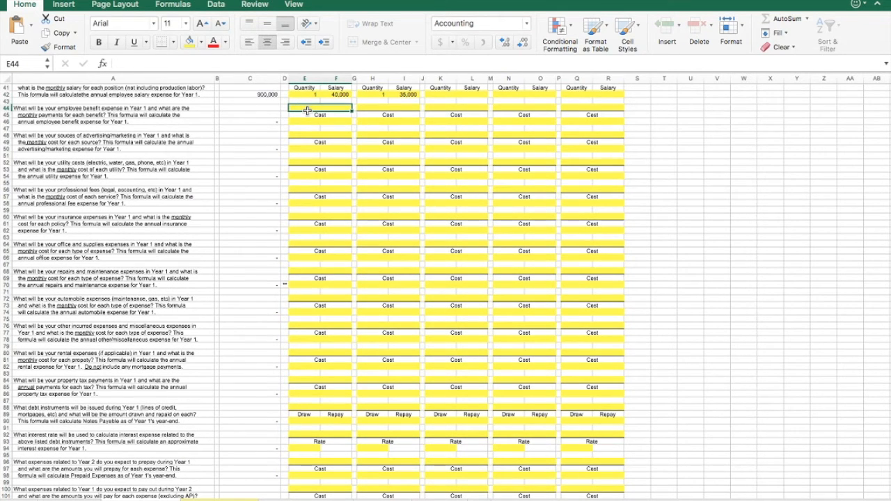
pyautogui.press('Down')
pyautogui.press('Down')
pyautogui.press('Down')
pyautogui.press('Down')
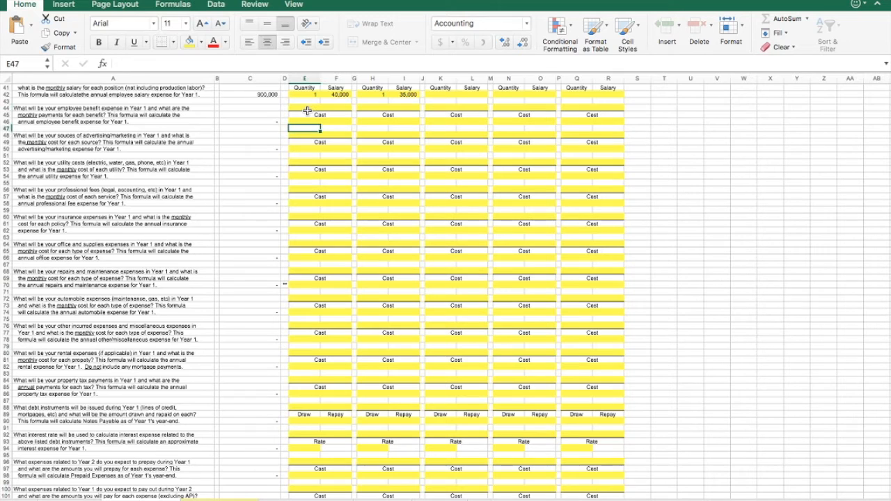
pyautogui.write('Facebook')
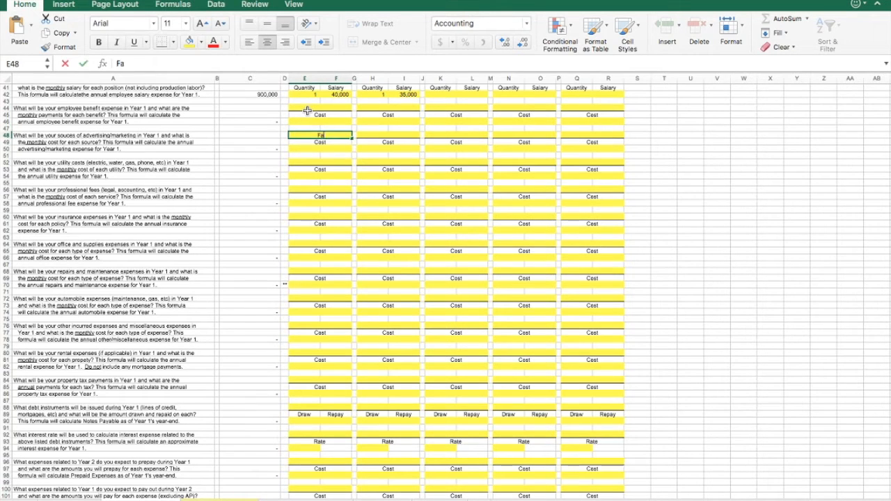
pyautogui.press('Tab')
pyautogui.write('Billboard')
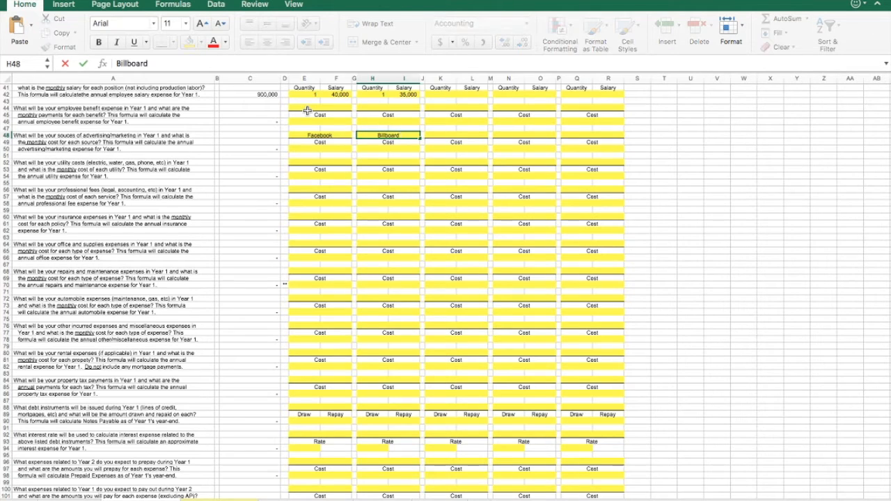
pyautogui.press('Left')
pyautogui.press('Left')
pyautogui.press('Left')
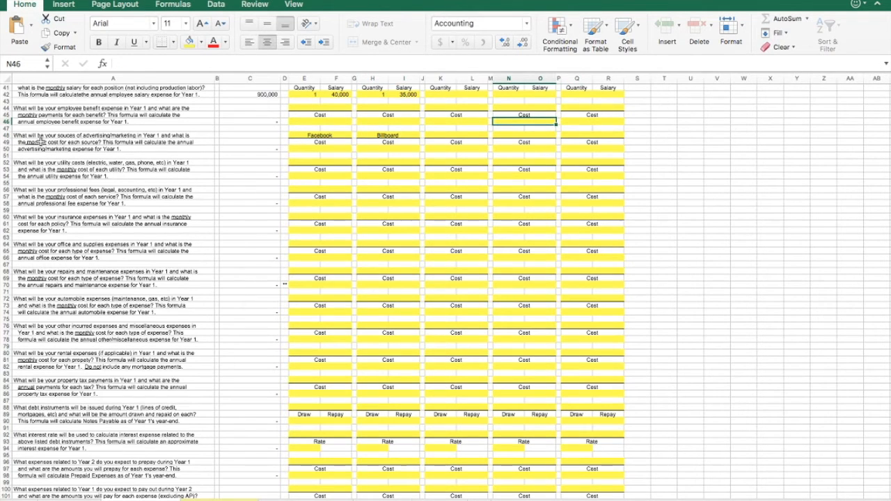
# Set the monthly advertising costs to 500 for Facebook in E50 and 1,500 for Billboard in H50
pyautogui.click(39, 142)
pyautogui.click(332, 159)
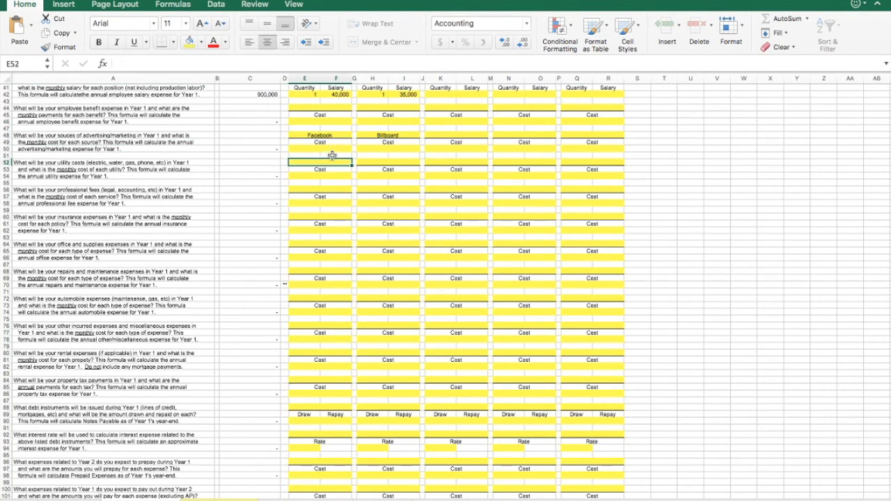
pyautogui.click(333, 148)
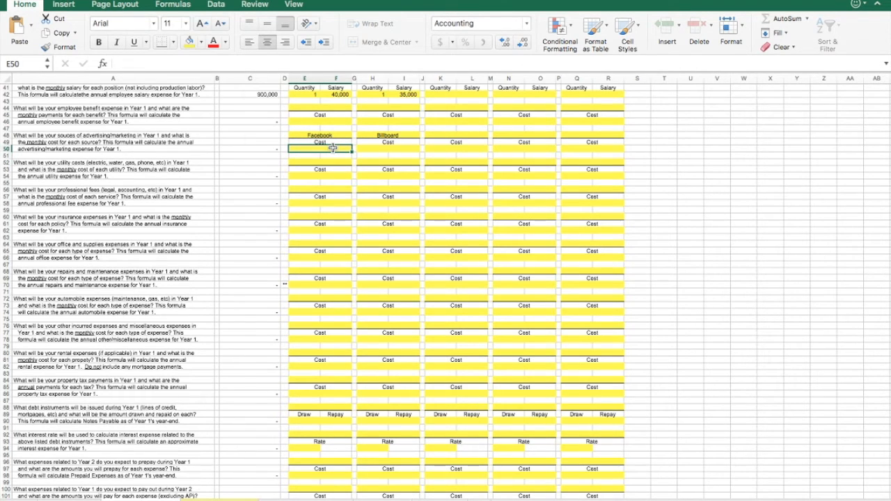
pyautogui.write('500')
pyautogui.press('Tab')
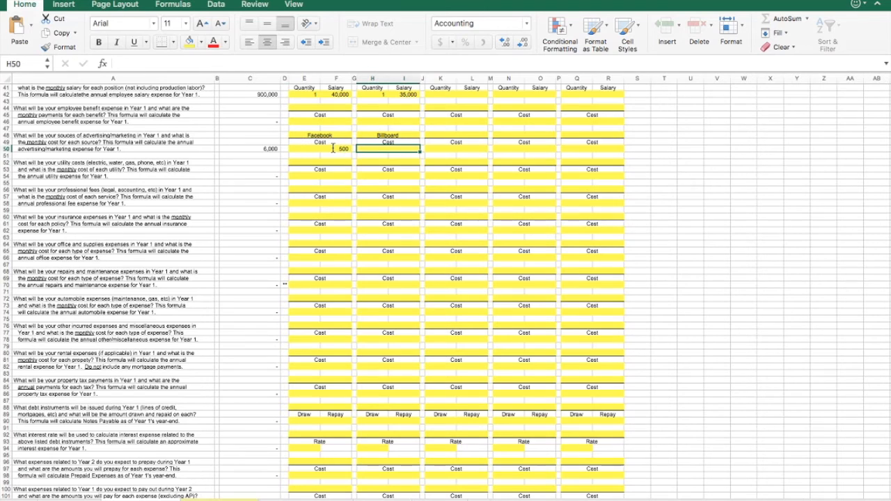
pyautogui.write('1500')
pyautogui.press('Return')
pyautogui.press('Return')
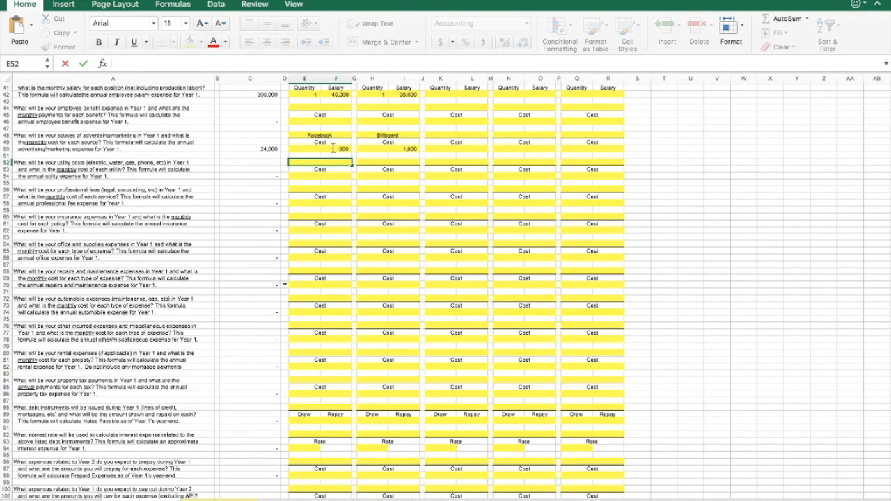
# Skip the utility costs and enter a Legal professional fee in E56 with a monthly cost of 150 in E58
pyautogui.press('Return')
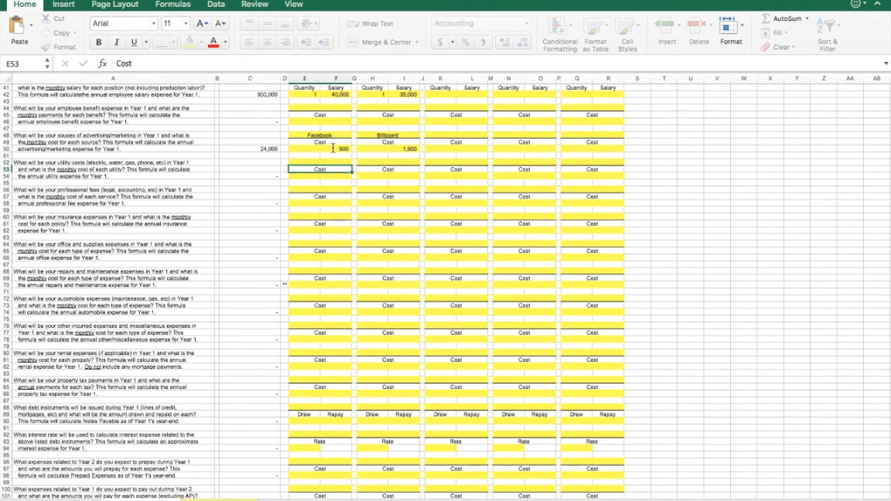
pyautogui.press('Return')
pyautogui.press('Return')
pyautogui.press('Return')
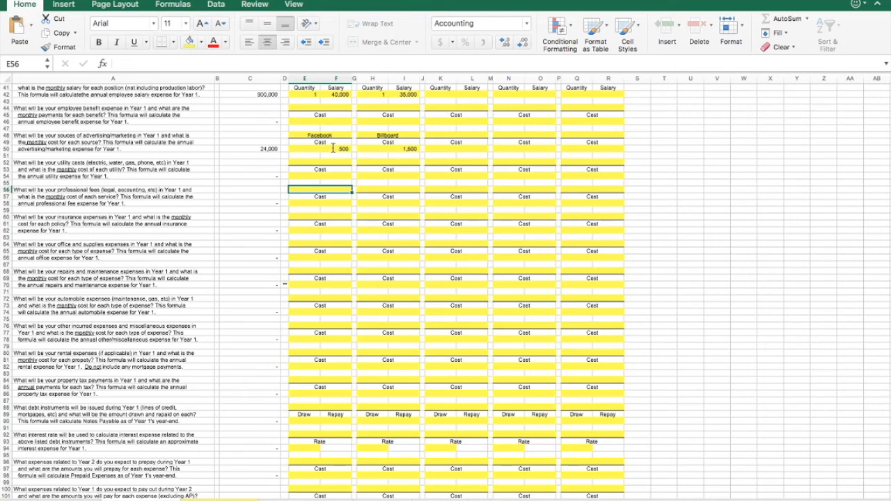
pyautogui.write('Legal')
pyautogui.press('Return')
pyautogui.press('Return')
pyautogui.write('150')
pyautogui.press('Return')
pyautogui.press('Return')
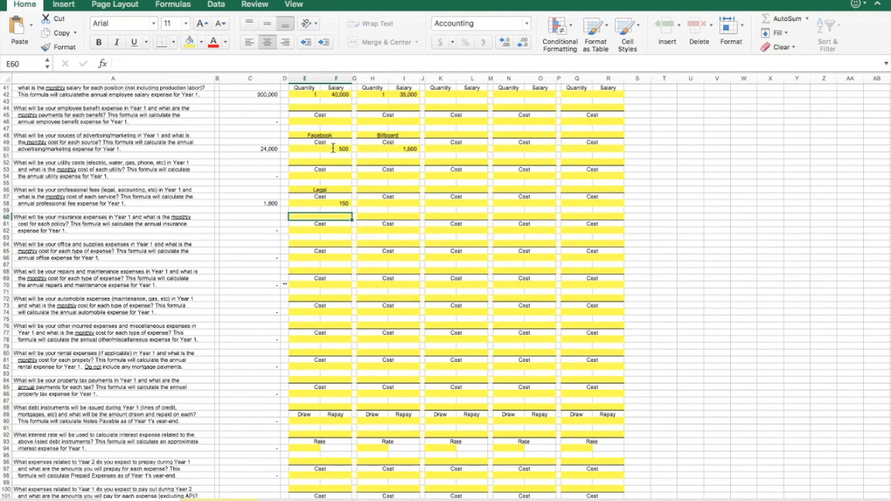
# Enter General Liability as the insurance expense in E60 with a monthly cost of 100 in E62
pyautogui.write('General Liab')
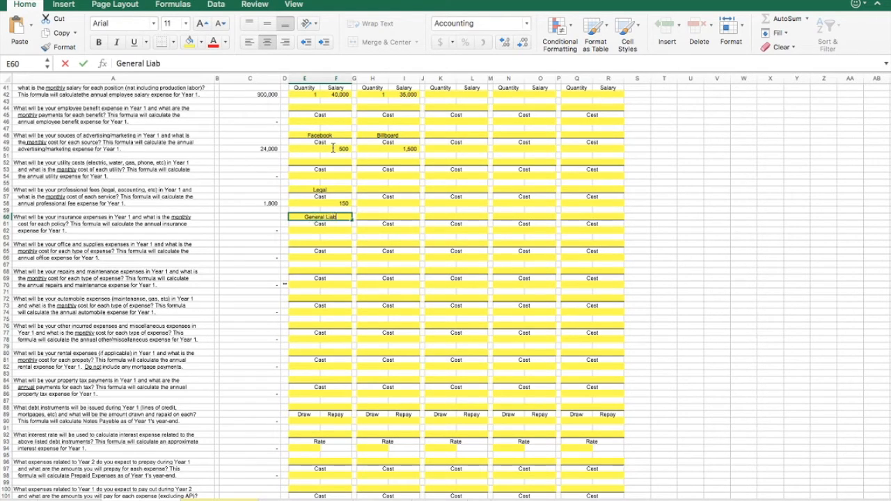
pyautogui.write('ility')
pyautogui.press('Return')
pyautogui.press('Return')
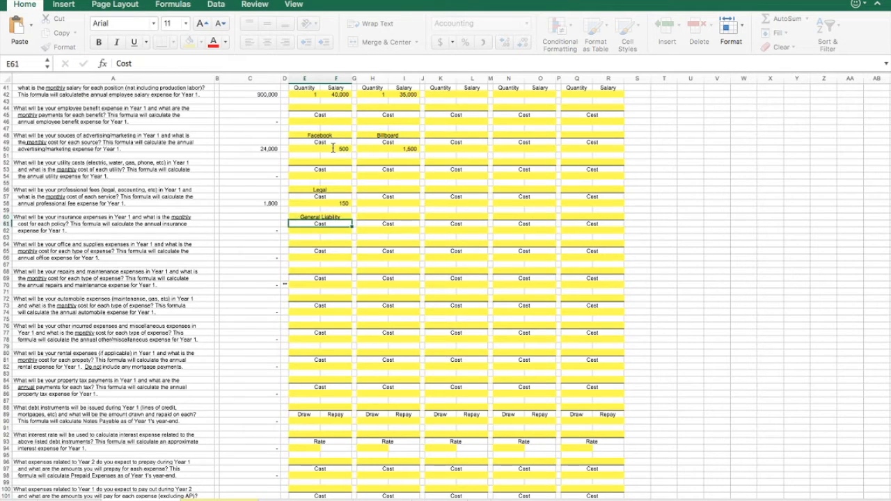
pyautogui.press('Right')
pyautogui.write('100')
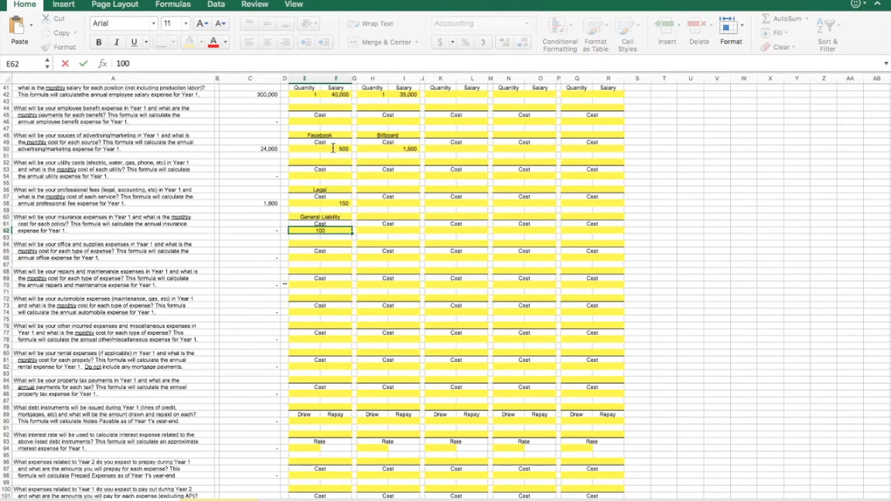
pyautogui.press('Return')
pyautogui.press('Down')
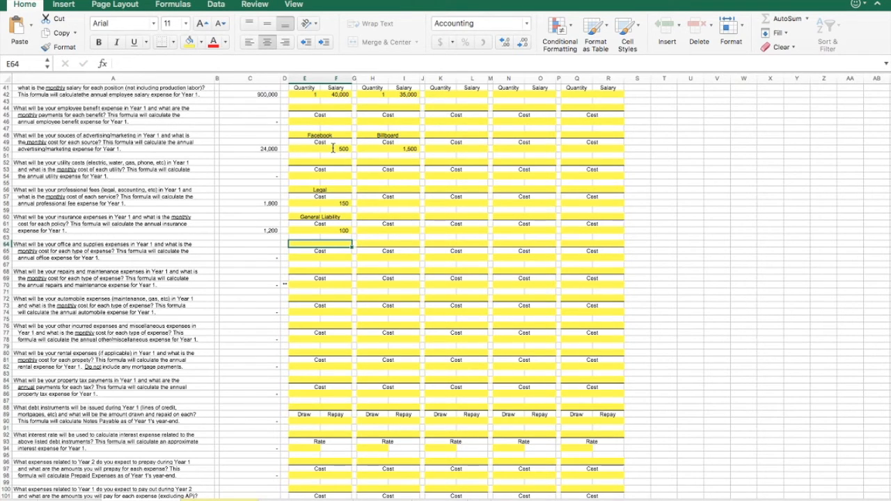
# Enter Office Supplies as the office expense in E64 with a monthly cost of 15 in E66
pyautogui.write('Office S')
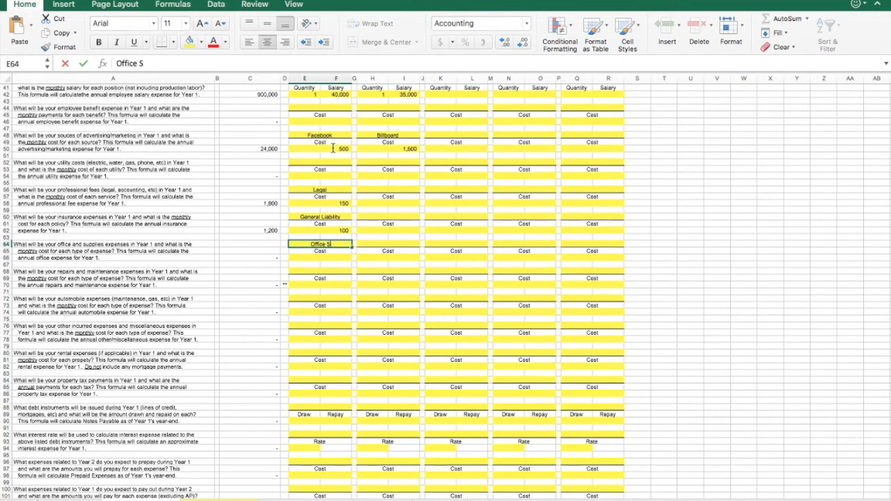
pyautogui.write('upplies')
pyautogui.press('Return')
pyautogui.press('Down')
pyautogui.press('Right')
pyautogui.write('15')
pyautogui.press('Return')
pyautogui.press('Down')
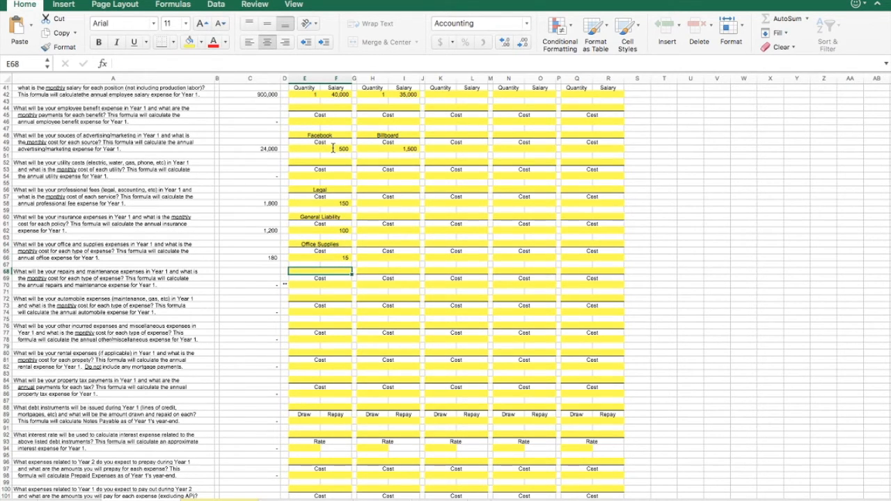
# Enter Repair as the repairs and maintenance expense in E68 with a monthly cost of 500 in E70
pyautogui.write('Re')
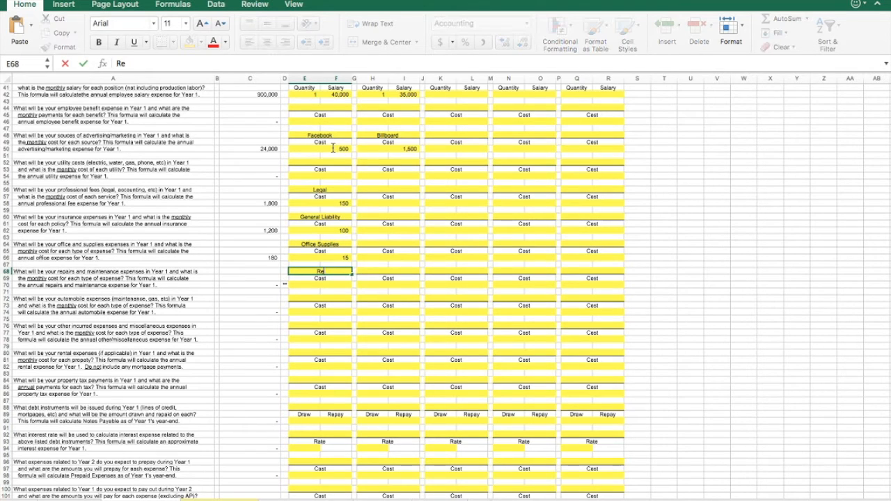
pyautogui.write('pair')
pyautogui.press('Return')
pyautogui.press('Down')
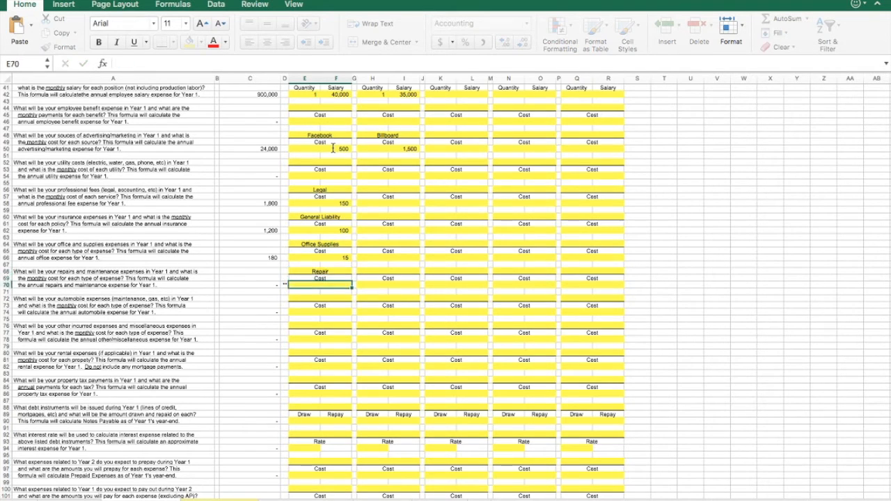
pyautogui.write('500')
pyautogui.press('Return')
pyautogui.press('Down')
pyautogui.press('Up')
pyautogui.press('Return')
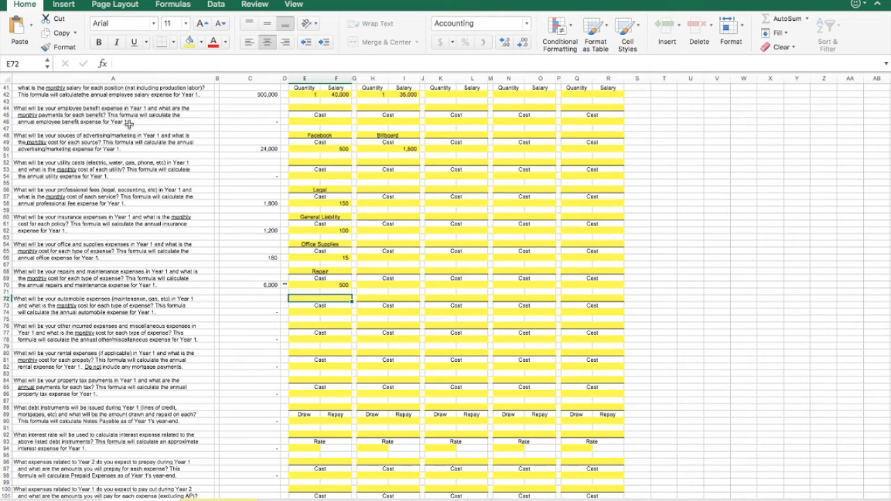
# Skip the automobile expenses and enter Miscellaneous as the other expense in E76 with a monthly cost of 200 in E78
pyautogui.scroll(-5, 238, 183)
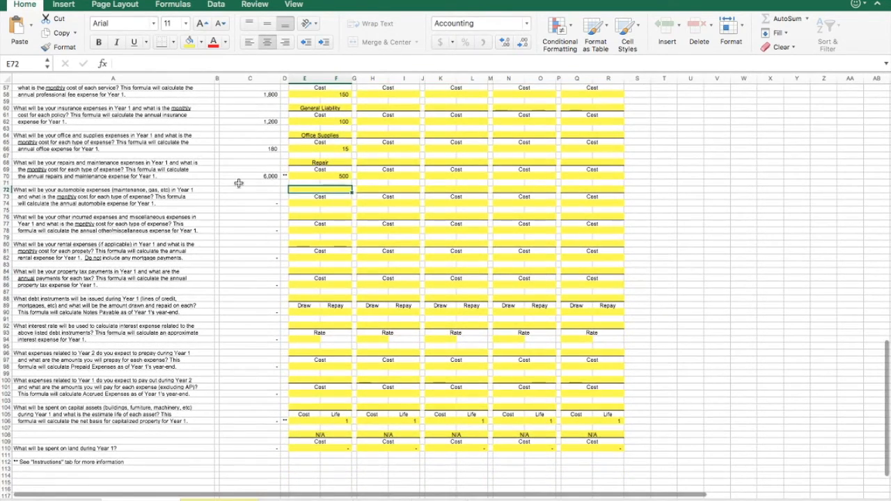
pyautogui.press('Down')
pyautogui.press('Down')
pyautogui.press('Down')
pyautogui.press('Down')
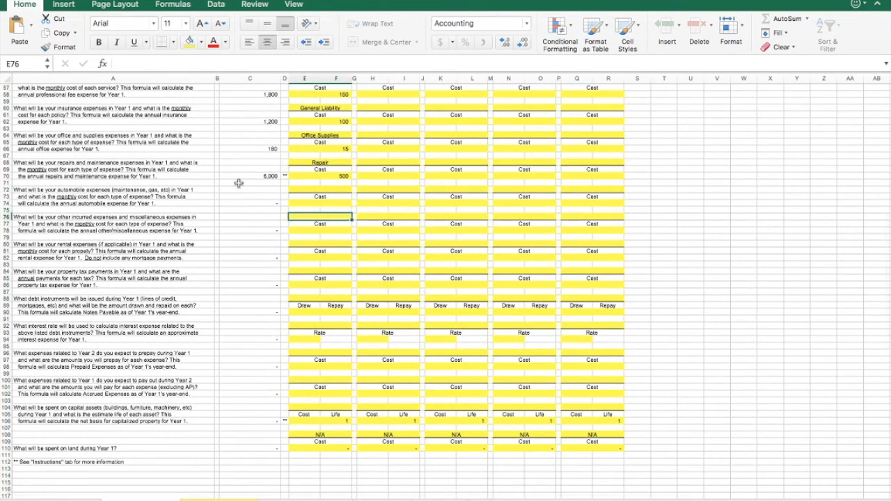
pyautogui.write('Miscellaneous')
pyautogui.press('Return')
pyautogui.press('Down')
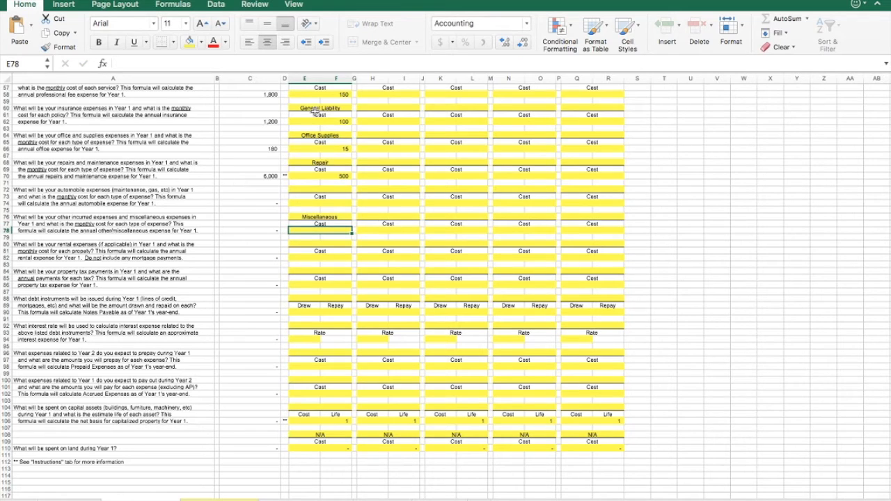
pyautogui.write('200')
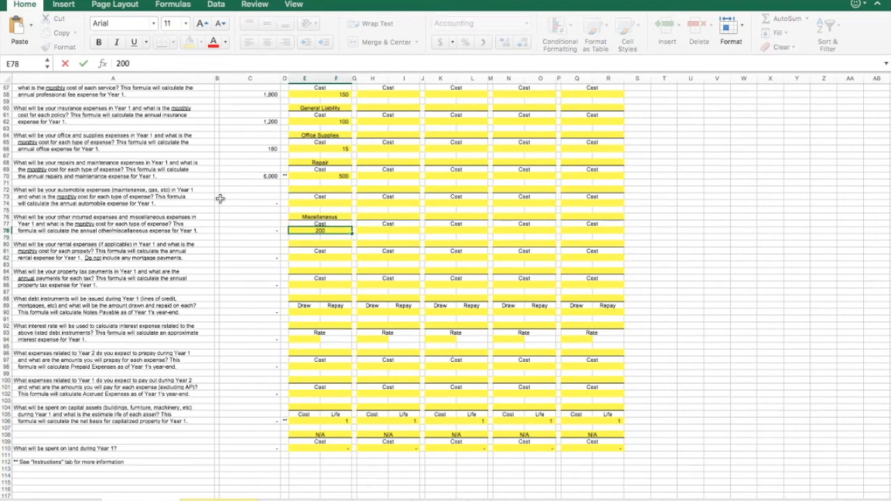
pyautogui.press('Return')
# Enter Rent as the rental expense in E80 with a monthly cost of 300 in E82
pyautogui.press('Down')
pyautogui.write('Rent')
pyautogui.press('Return')
pyautogui.press('Down')
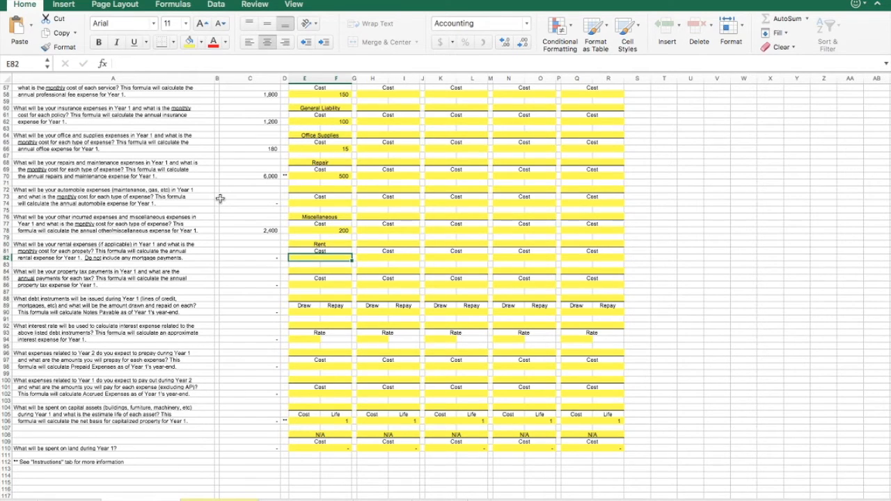
pyautogui.write('300')
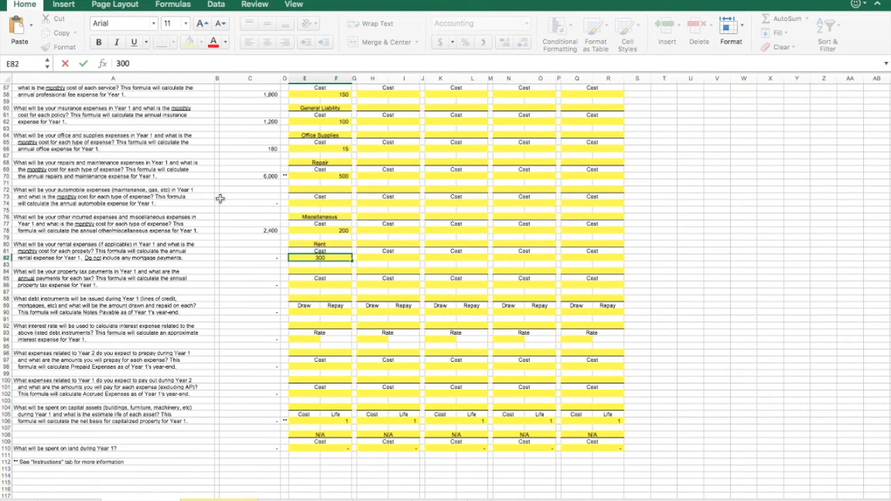
pyautogui.press('Return')
# Skip the property tax payments and enter Small Biz Loan as the first debt instrument in E88
pyautogui.press('Down')
pyautogui.press('Down')
pyautogui.press('Up')
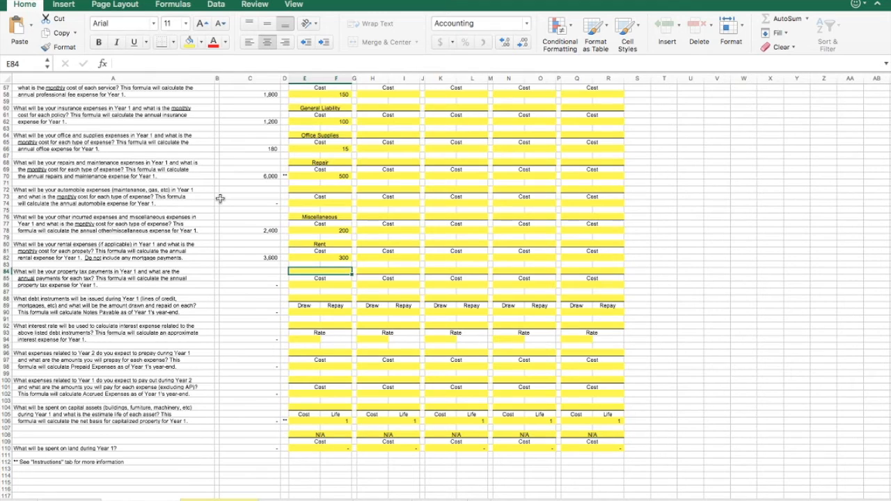
pyautogui.press('Down')
pyautogui.press('Down')
pyautogui.press('Down')
pyautogui.press('Down')
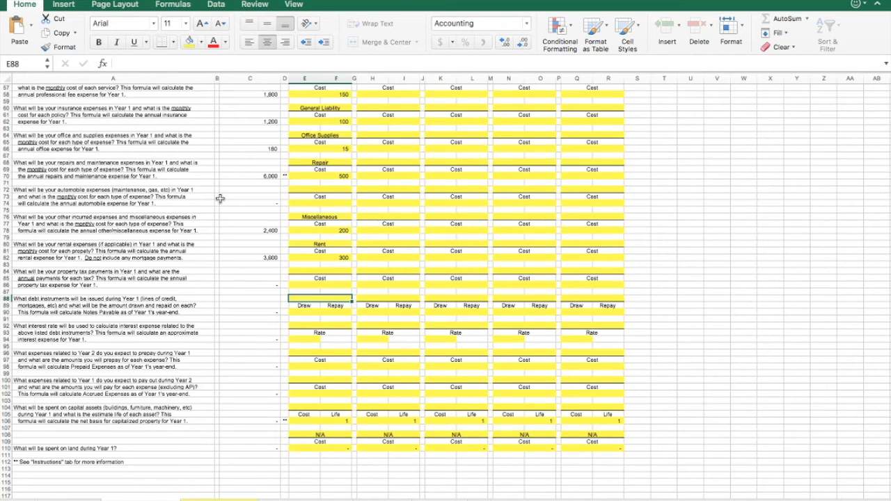
pyautogui.write('Small Biz Loan')
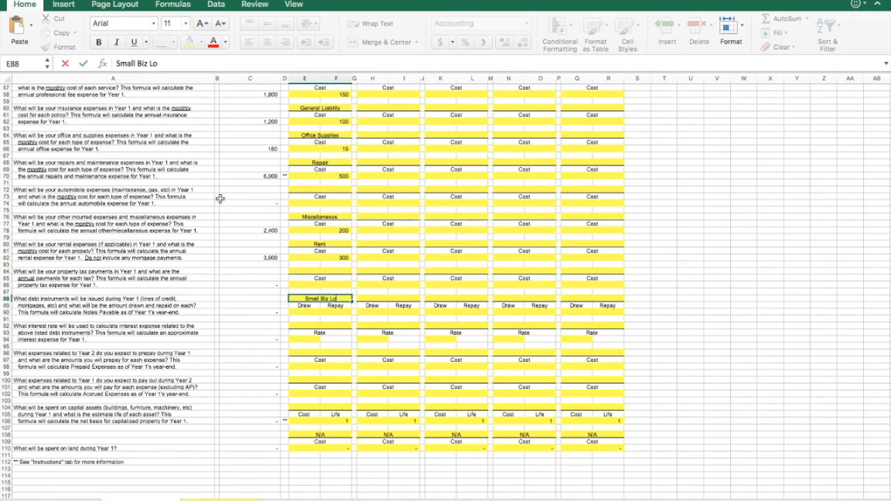
pyautogui.press('Return')
# Enter the loan's draw of 150,000 in E90 and its repayment of 350 in F90
pyautogui.press('Right')
pyautogui.press('Down')
pyautogui.press('Left')
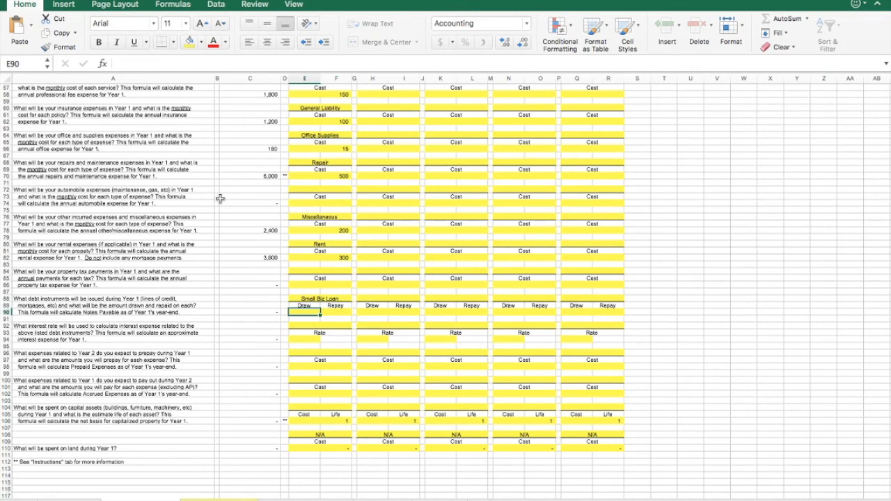
pyautogui.write('1,500,00')
pyautogui.write('0')
pyautogui.press('Tab')
pyautogui.press('Left')
pyautogui.write('150000')
pyautogui.press('Tab')
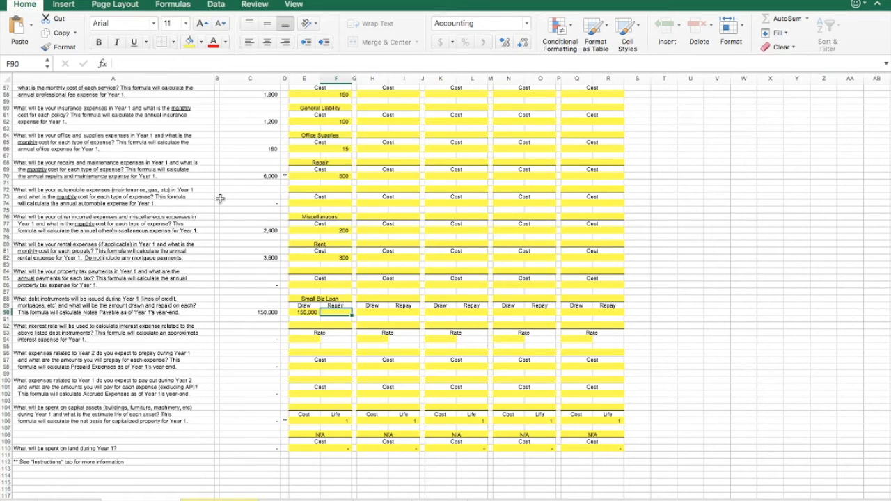
pyautogui.write('350')
pyautogui.press('Tab')
# Enter Small Biz Loan Int. as the interest item in E92 with a rate of 3.5% in E94
pyautogui.press('Left')
pyautogui.press('Left')
pyautogui.press('Left')
pyautogui.press('Down')
pyautogui.press('Down')
pyautogui.write('Smal')
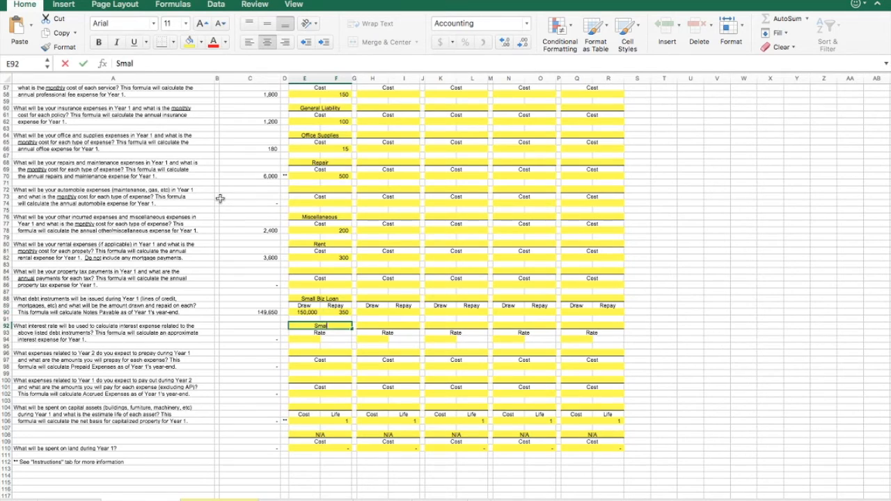
pyautogui.write('l Biz Loan Int.')
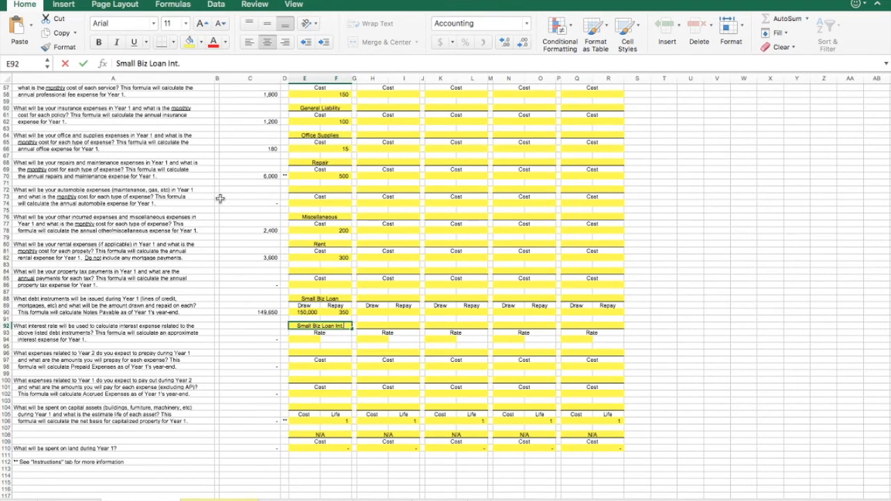
pyautogui.press('Return')
pyautogui.press('Down')
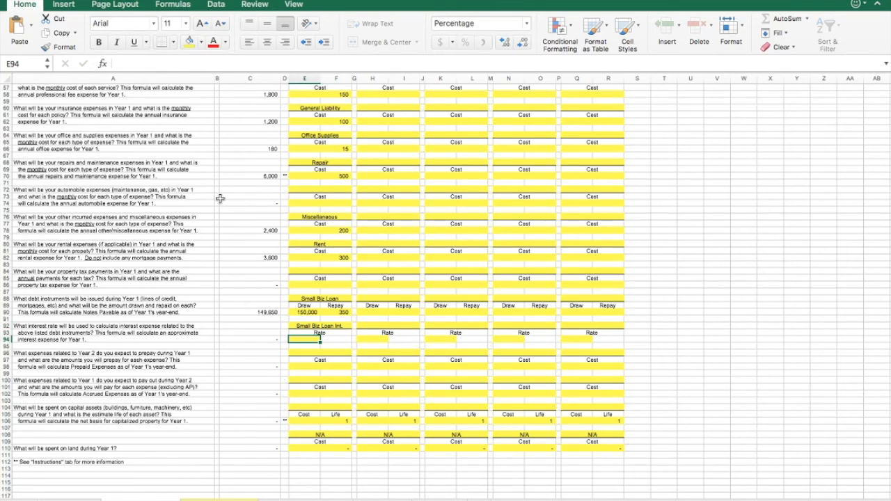
pyautogui.write('3.5')
pyautogui.press('Return')
# Check the notes payable formula in C90, the balance sheet, income statement and operating expenses statement, and return to the Year 1 inputs
pyautogui.click(250, 311)
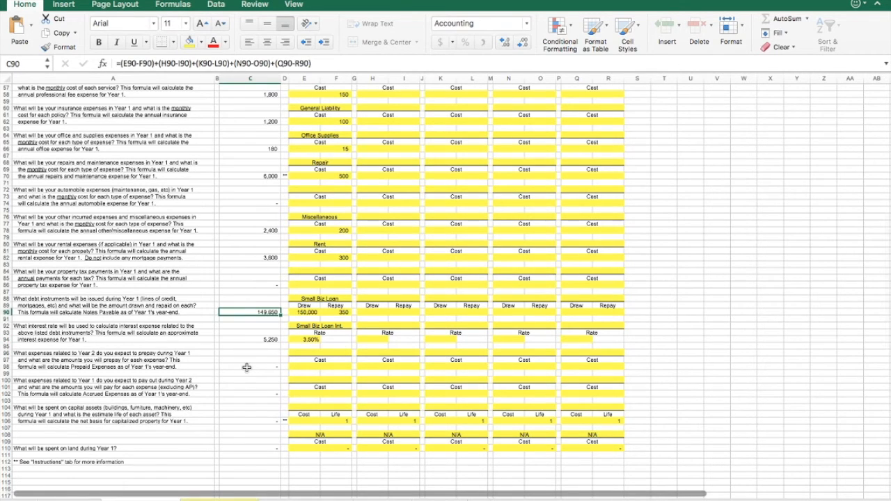
pyautogui.click(315, 499)
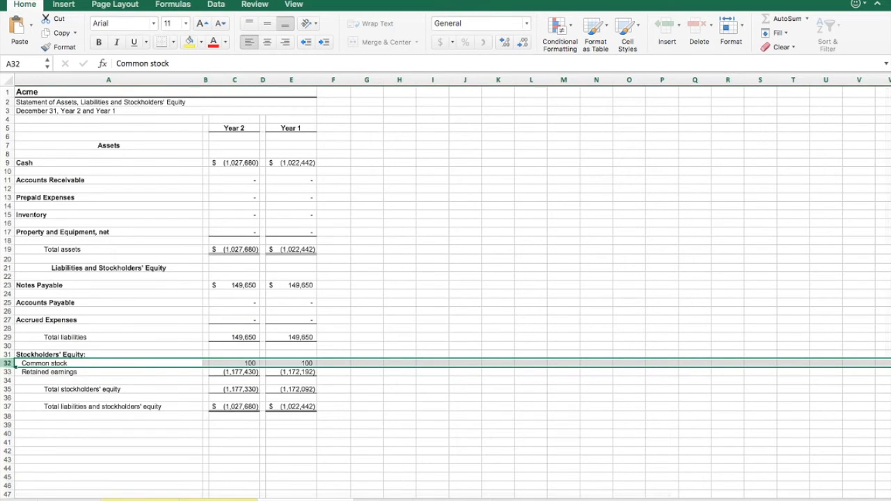
pyautogui.click(240, 223)
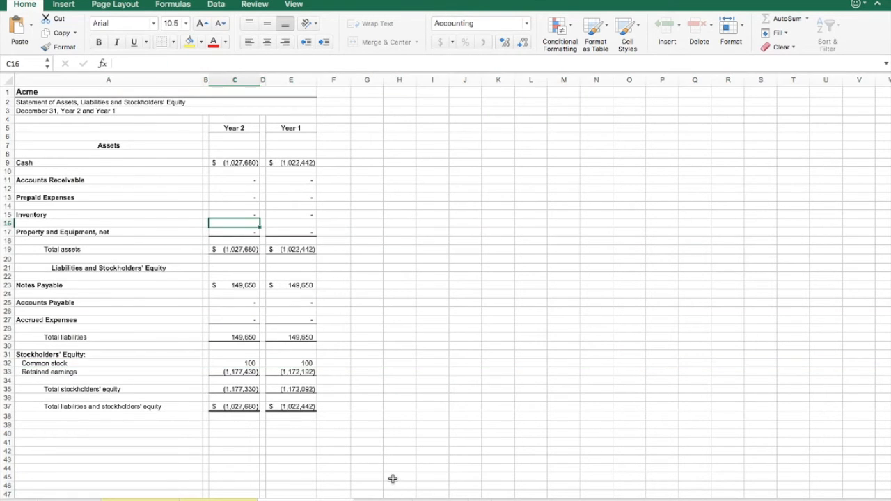
pyautogui.click(380, 499)
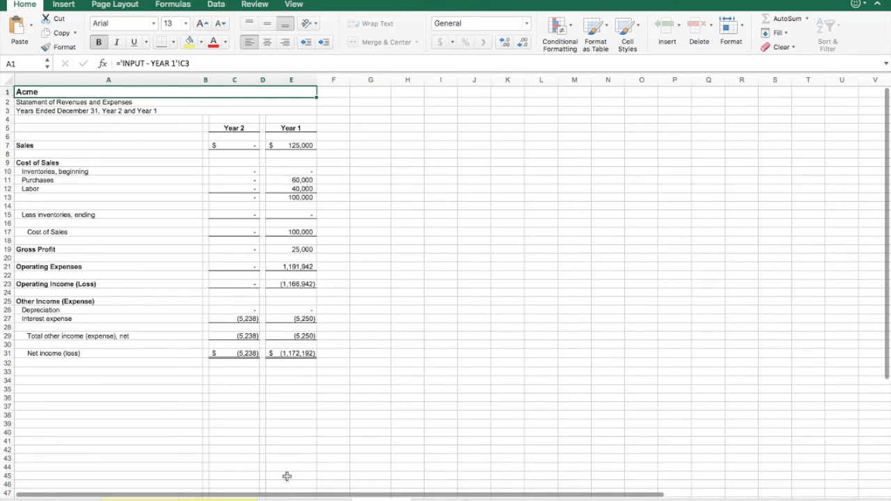
pyautogui.click(305, 499)
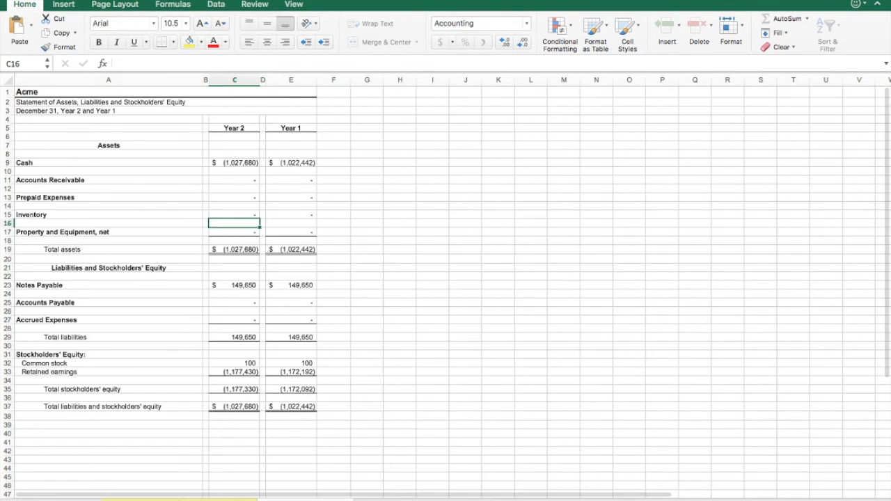
pyautogui.click(438, 499)
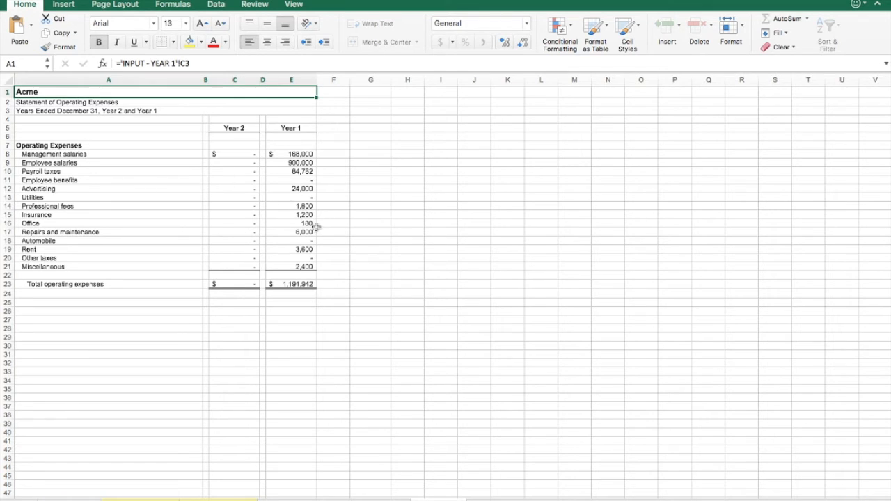
pyautogui.click(140, 499)
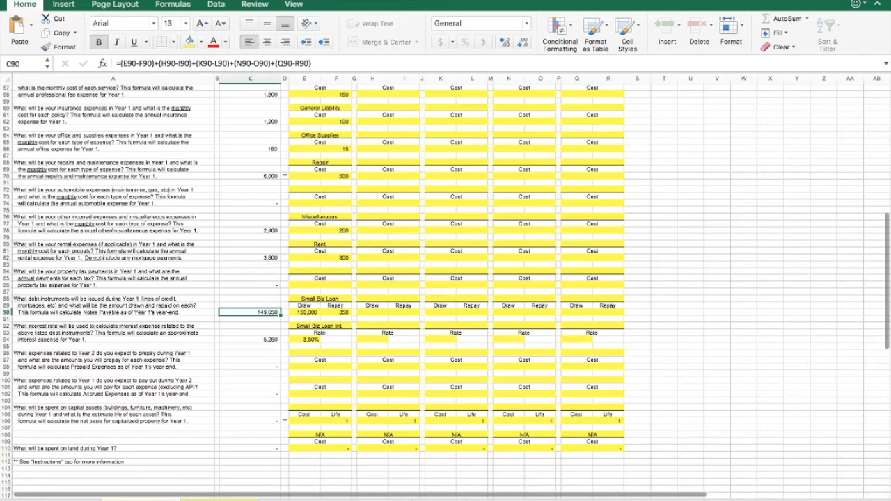
# Review the small business loan entries and the Year 1 inputs filled in so far, from the company name to the remaining blank sections
pyautogui.scroll(-5, 284, 318)
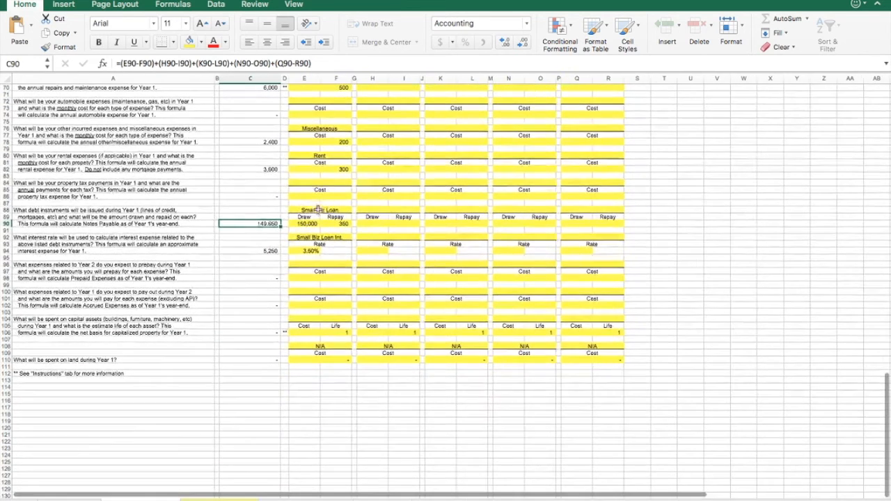
pyautogui.click(318, 210)
pyautogui.press('Down')
pyautogui.press('Down')
pyautogui.press('Up')
pyautogui.press('Right')
pyautogui.press('Up')
pyautogui.press('Down')
pyautogui.press('Down')
pyautogui.press('Left')
pyautogui.press('Down')
pyautogui.press('Down')
pyautogui.press('Down')
pyautogui.press('Down')
pyautogui.press('Down')
pyautogui.press('Down')
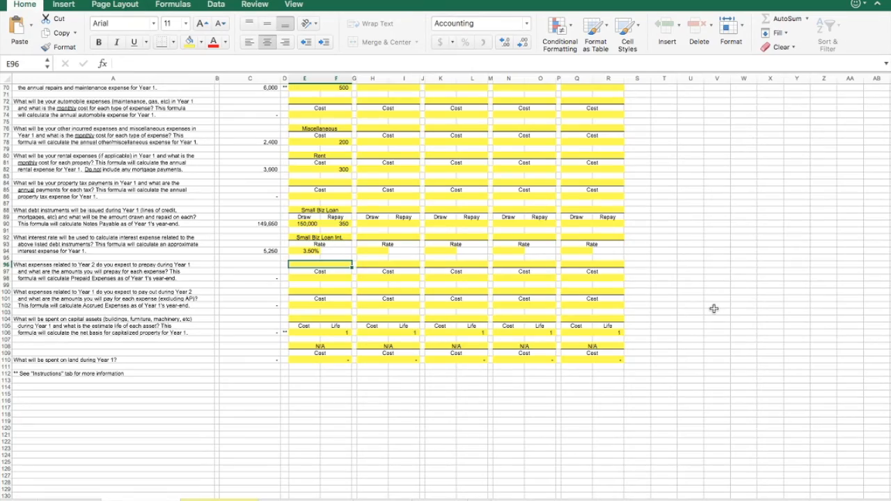
pyautogui.scroll(20, 222, 173)
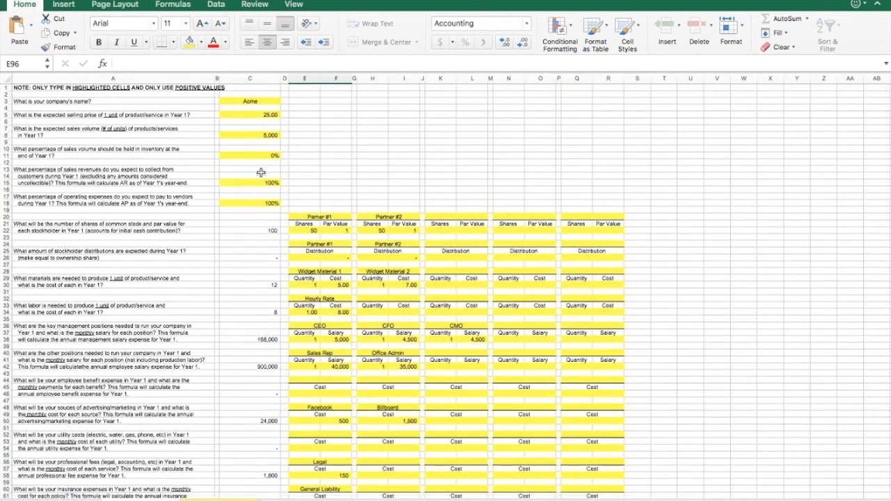
pyautogui.scroll(-20, 243, 222)
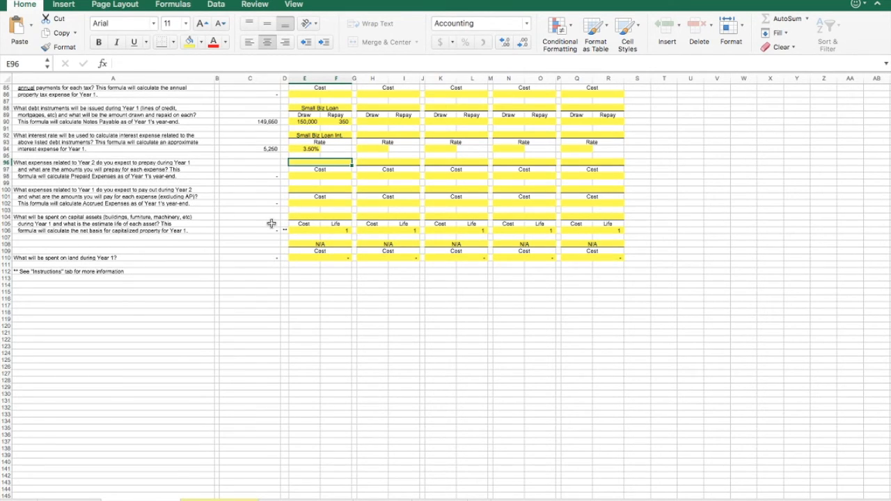
# Name the first two capital assets Machine in E104 and Computer 1 in H104
pyautogui.click(170, 215)
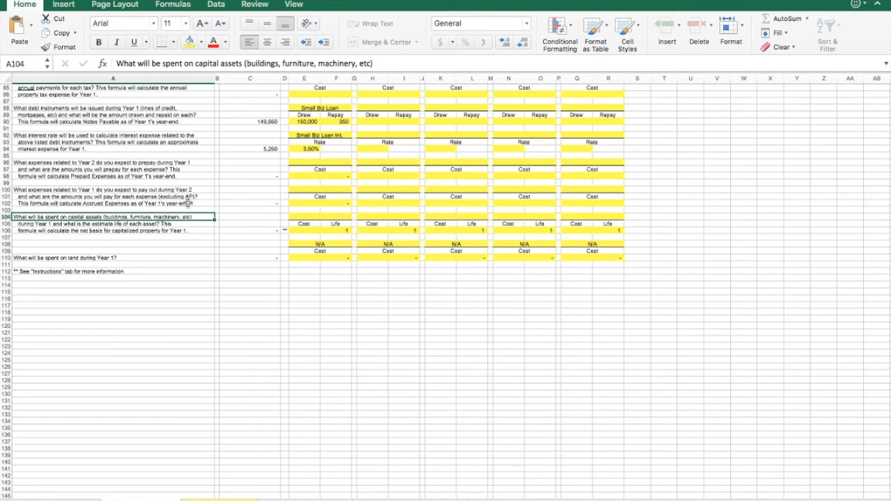
pyautogui.press('Right')
pyautogui.press('Right')
pyautogui.press('Right')
pyautogui.press('Right')
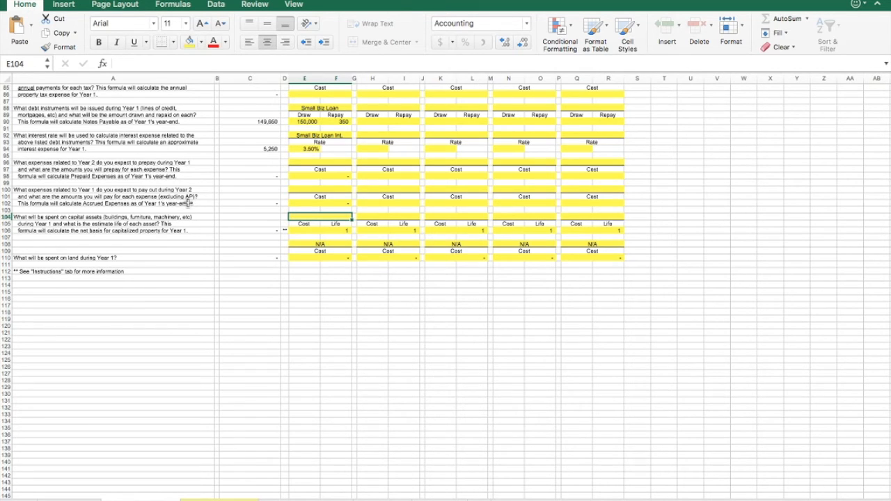
pyautogui.write('Machine')
pyautogui.press('Tab')
pyautogui.press('Tab')
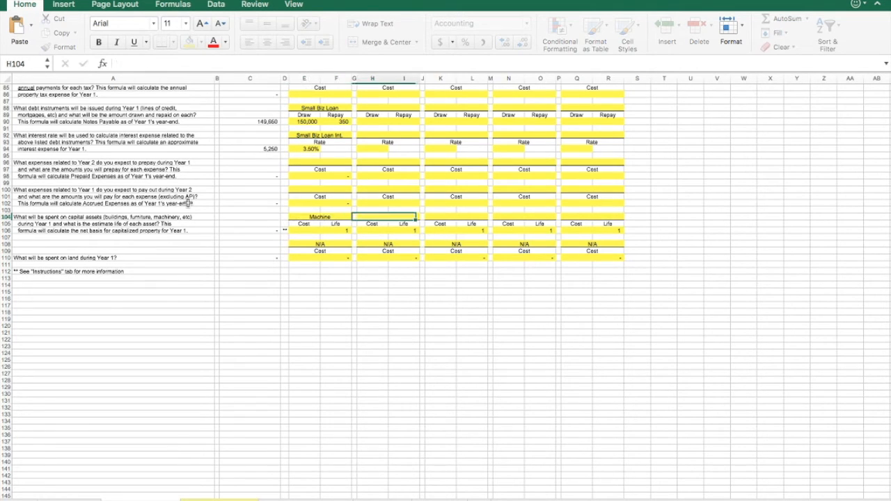
pyautogui.write('Computer 1')
pyautogui.press('Tab')
pyautogui.press('Tab')
# Name the remaining capital assets Computer 2 in K104, Computer 3 in N104 and Desk in Q104
pyautogui.write('Computer 23')
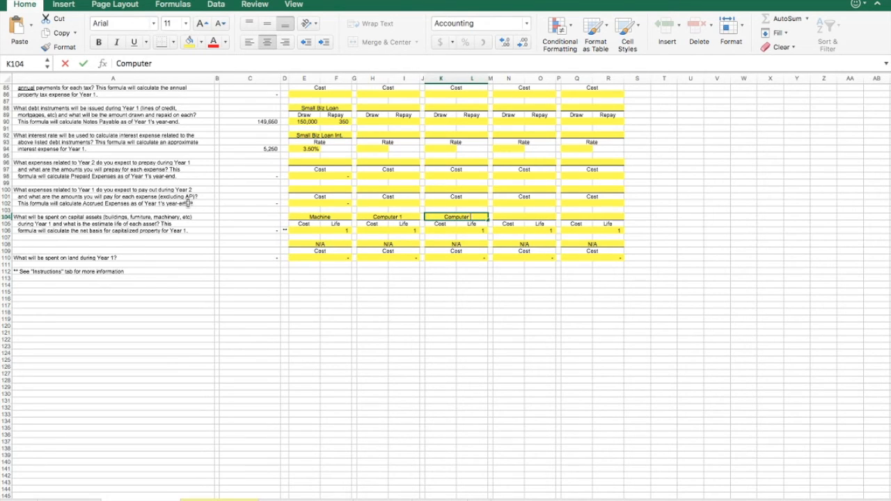
pyautogui.press('Tab')
pyautogui.press('Tab')
pyautogui.hotkey('shift', 'Tab')
pyautogui.write('Computer 3')
pyautogui.press('BackSpace')
pyautogui.write('2')
pyautogui.press('Tab')
pyautogui.write('Computer 3')
pyautogui.press('Tab')
pyautogui.press('Tab')
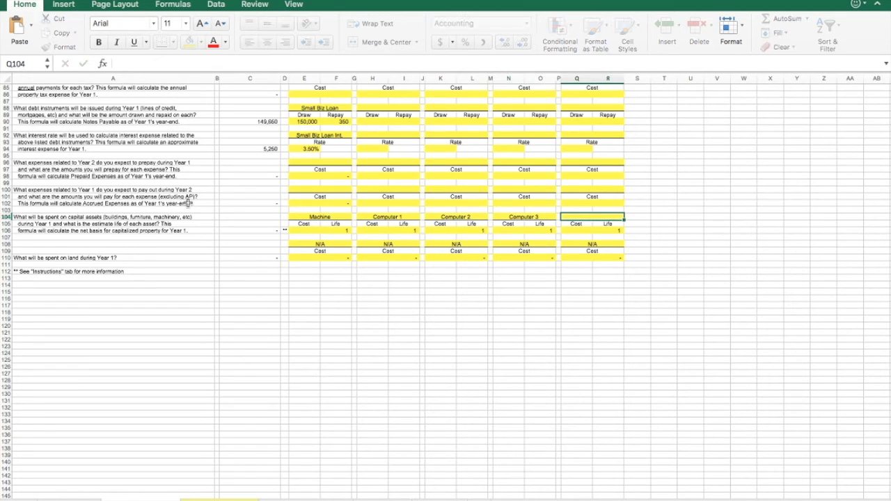
pyautogui.write('Desk')
pyautogui.hotkey('shift', 'Tab')
pyautogui.hotkey('shift', 'Tab')
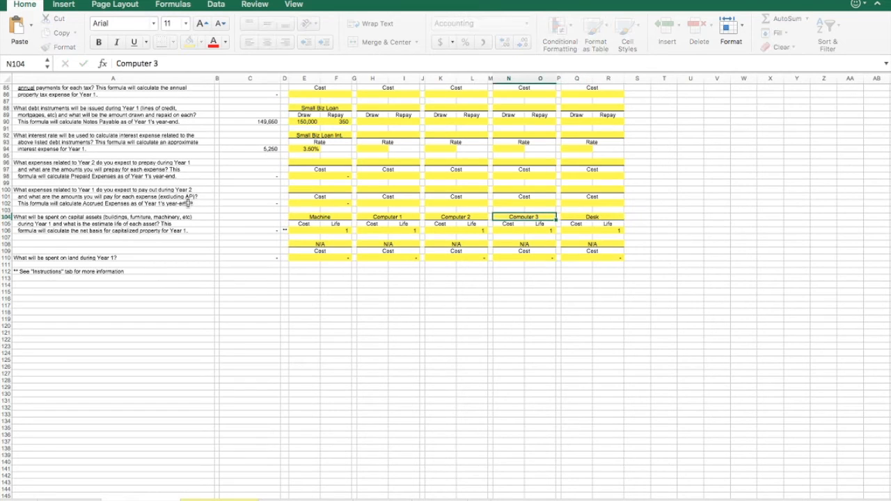
# Enter the asset costs of 10,000 for Machine in E106 and 1,500 for Computer 1 in H106
pyautogui.click(321, 216)
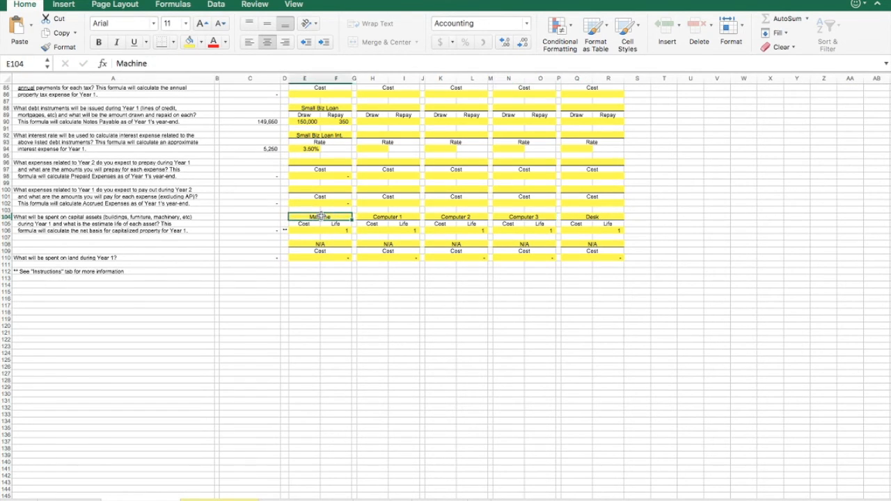
pyautogui.click(310, 231)
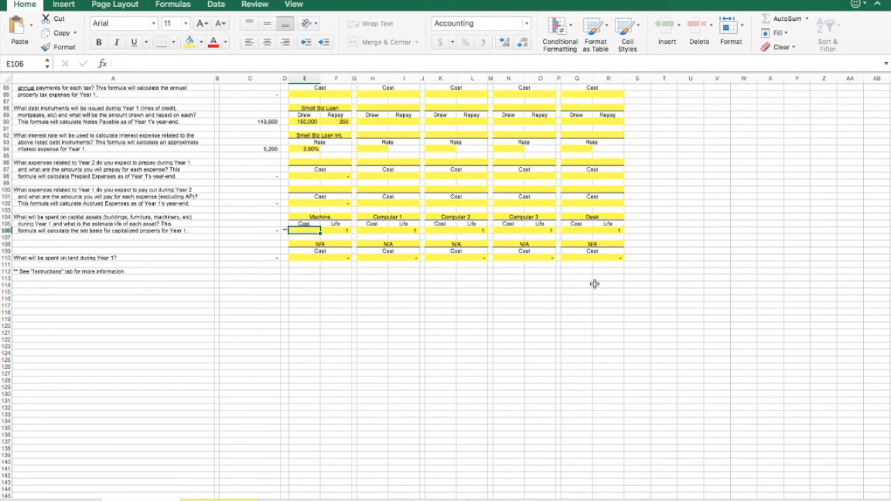
pyautogui.write('10000')
pyautogui.press('Tab')
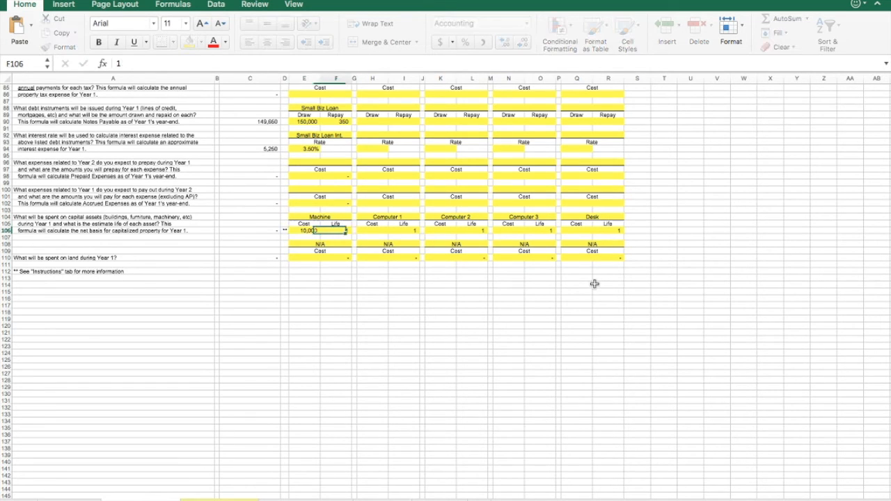
pyautogui.press('Tab')
pyautogui.write('1500')
pyautogui.press('Tab')
pyautogui.press('Tab')
# Enter the asset costs of 1,500 for Computer 2 in K106, 1,500 for Computer 3 in N106 and 1,200 for Desk in Q106
pyautogui.write('1,500')
pyautogui.press('Tab')
pyautogui.press('Tab')
pyautogui.write('1500')
pyautogui.press('Tab')
pyautogui.press('Tab')
pyautogui.press('Tab')
pyautogui.write('1200')
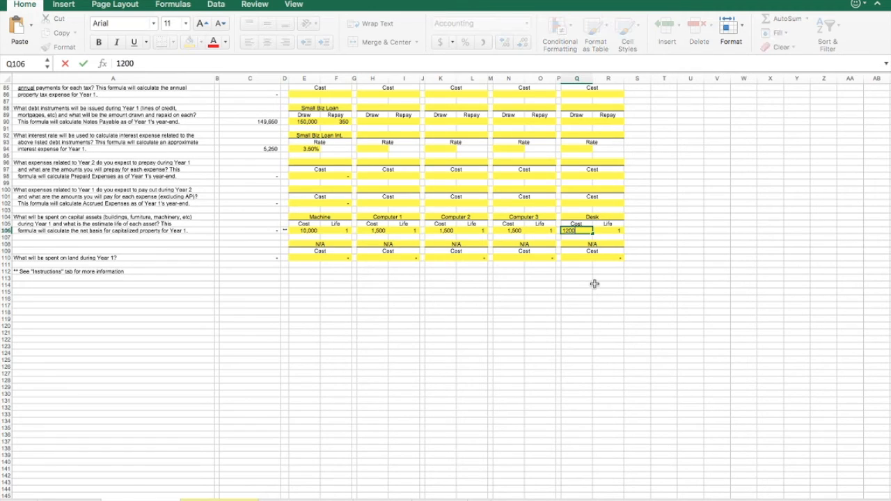
pyautogui.hotkey('shift', 'Tab')
pyautogui.hotkey('shift', 'Tab')
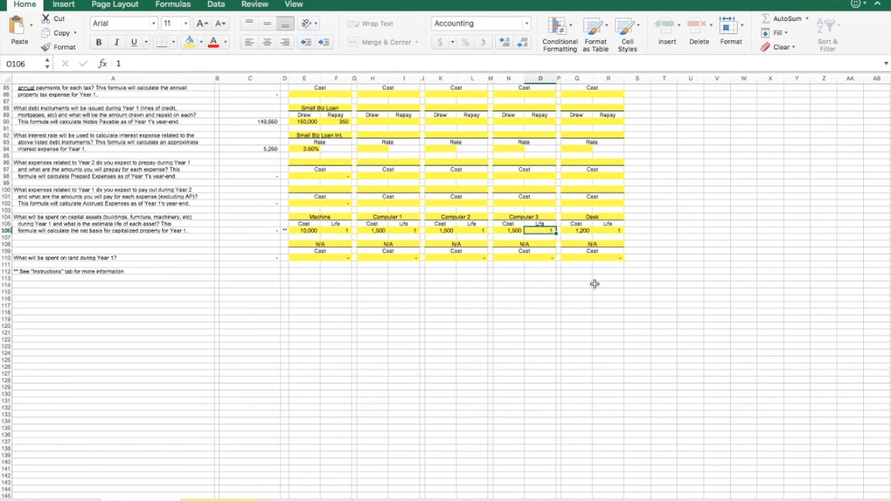
# Look up the IRS useful lives of the capital asset classifications on the instructions sheet
pyautogui.click(341, 231)
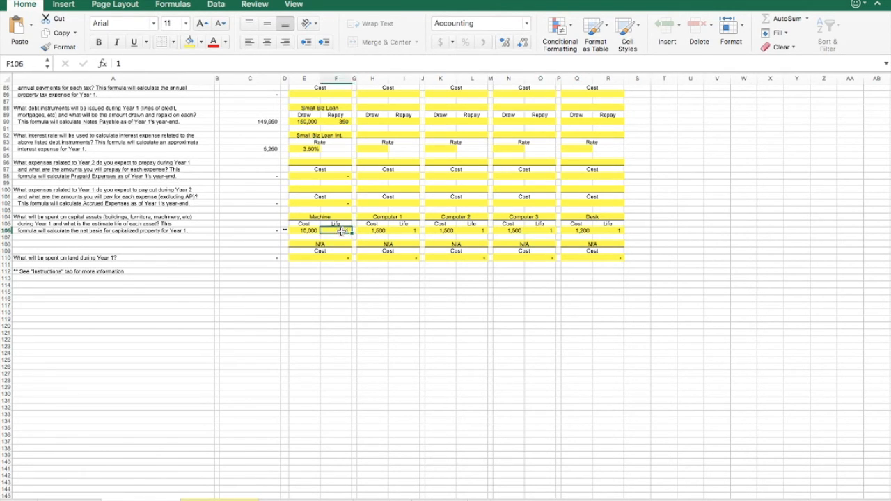
pyautogui.click(72, 500)
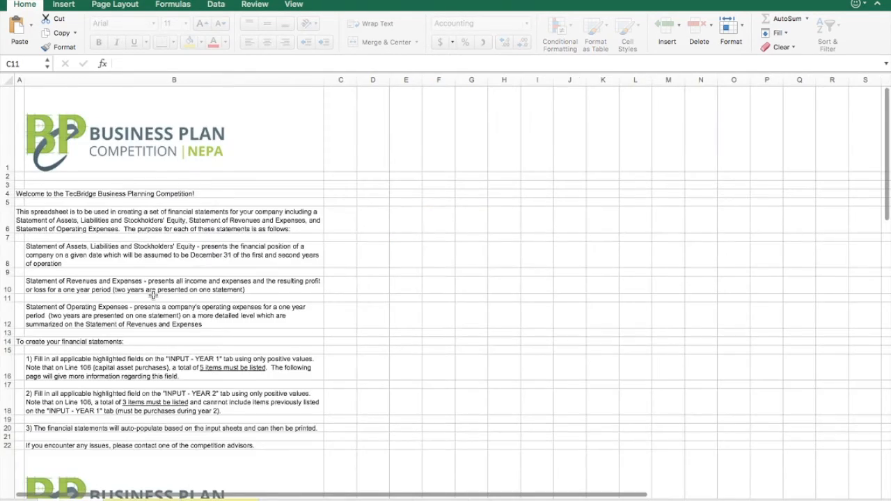
pyautogui.scroll(-10, 153, 295)
pyautogui.scroll(-3, 153, 295)
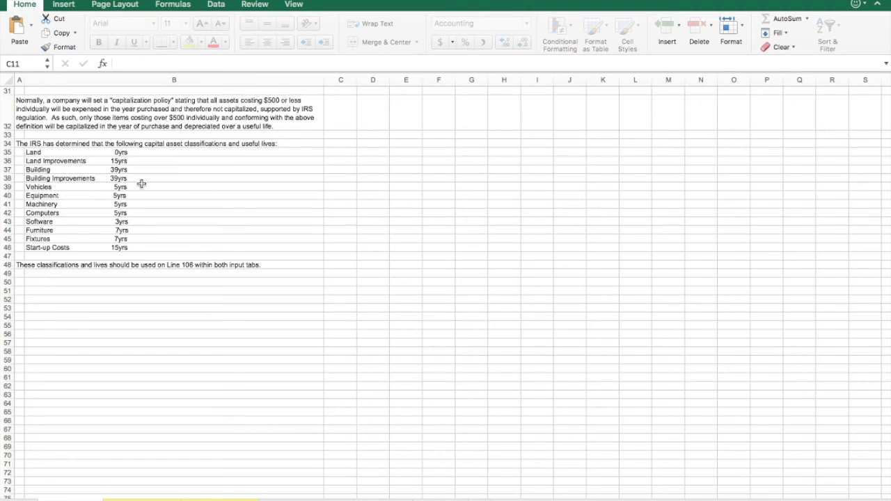
# On the Year 1 input sheet, set the asset life to 5 for Machine in F106 and for Computer 1 in I106
pyautogui.click(212, 498)
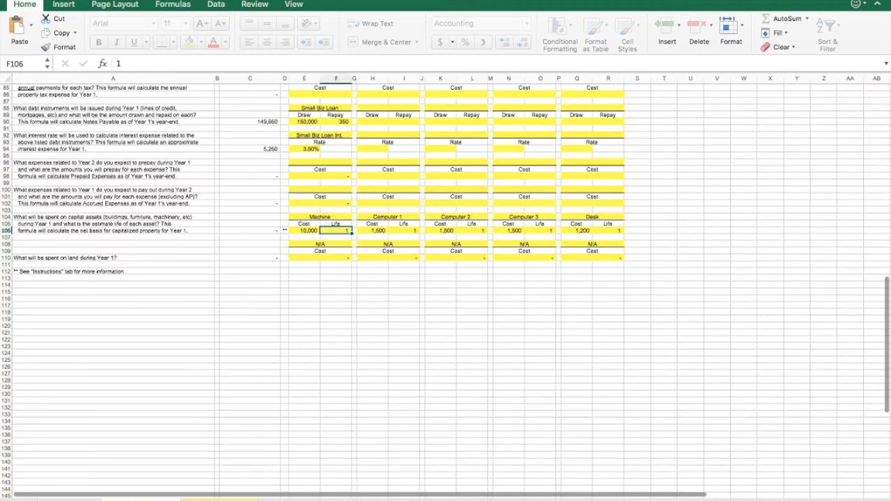
pyautogui.write('5')
pyautogui.press('Tab')
pyautogui.press('Tab')
pyautogui.press('Tab')
pyautogui.write('5')
# Set the asset life to 5 for Computer 2 in L106 and for Computer 3 in O106
pyautogui.press('Tab')
pyautogui.press('Tab')
pyautogui.press('Tab')
pyautogui.press('Tab')
pyautogui.press('Tab')
pyautogui.hotkey('shift', 'Tab')
pyautogui.hotkey('shift', 'Tab')
pyautogui.write('5')
pyautogui.press('Tab')
pyautogui.press('Tab')
pyautogui.press('Tab')
pyautogui.write('5')
# Set the asset life of Desk to 7 in R106
pyautogui.press('Tab')
pyautogui.press('Tab')
pyautogui.press('Tab')
pyautogui.press('Tab')
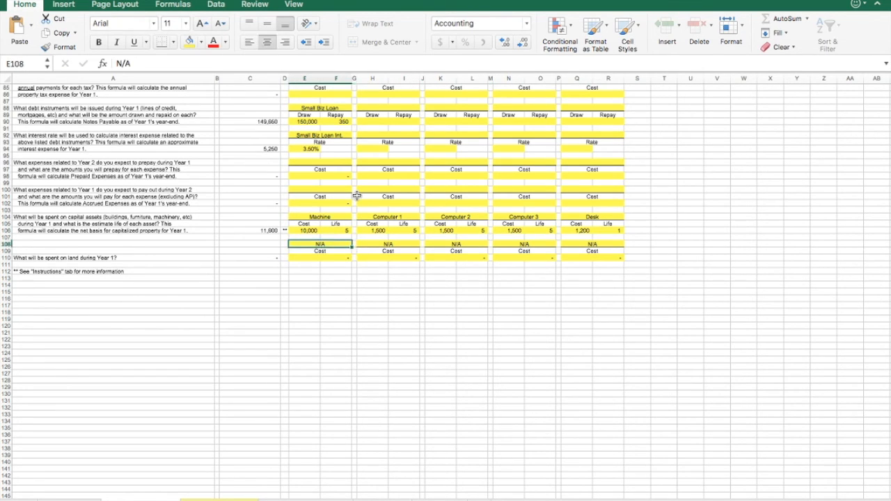
pyautogui.click(609, 236)
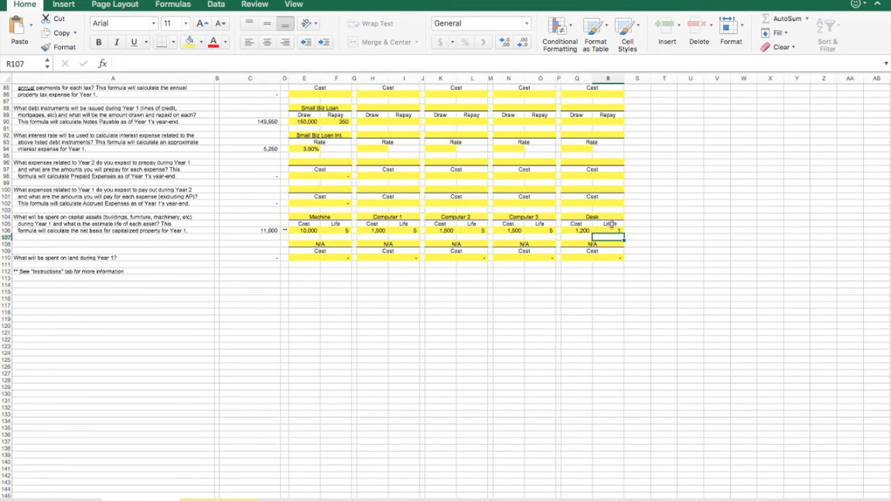
pyautogui.click(610, 231)
pyautogui.write('7')
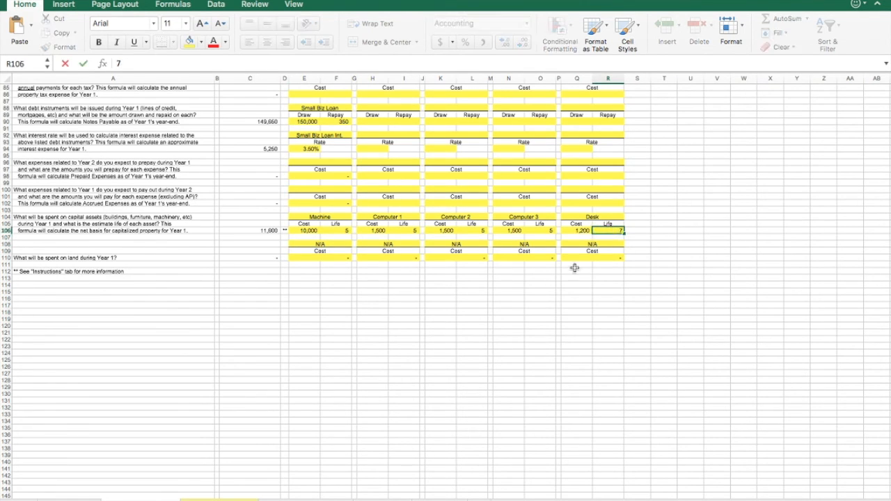
pyautogui.click(567, 276)
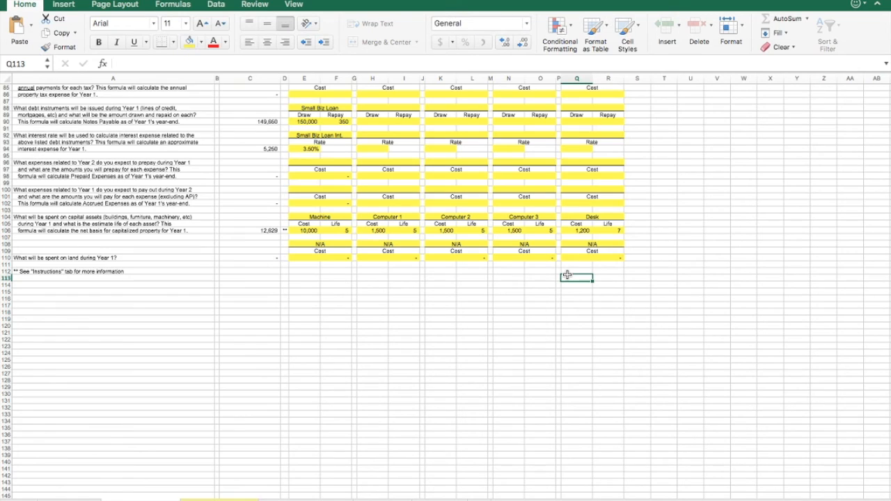
# Inspect the net capitalized property formula in C106 and the Year 1 land cost cells across row 110
pyautogui.click(274, 231)
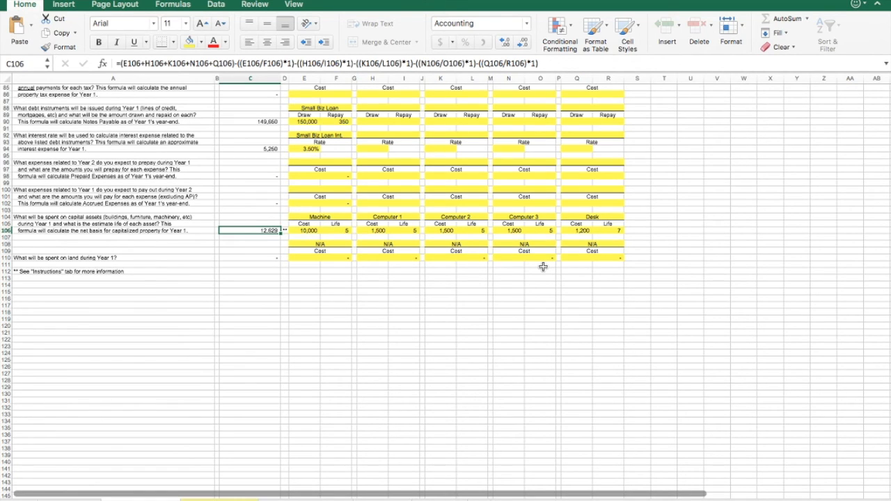
pyautogui.click(110, 258)
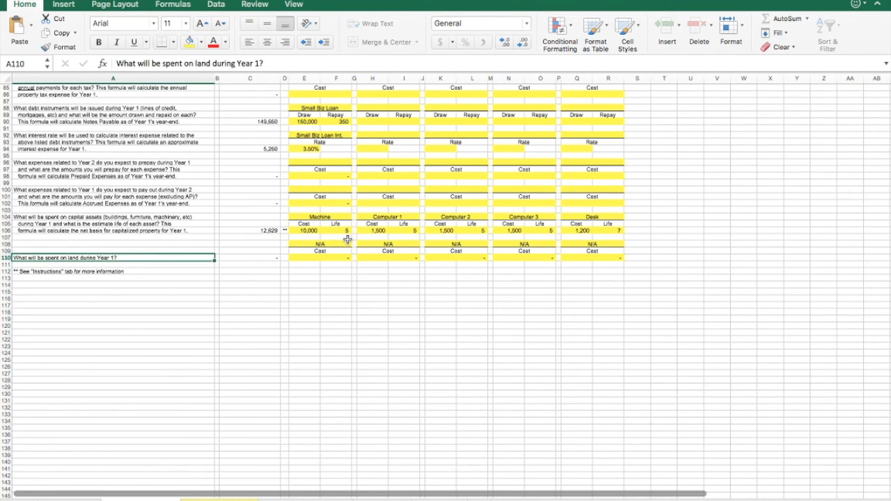
pyautogui.press('Right')
pyautogui.press('Right')
pyautogui.press('Right')
pyautogui.press('Right')
pyautogui.press('Right')
pyautogui.press('Right')
pyautogui.press('Right')
pyautogui.press('Right')
pyautogui.press('Right')
pyautogui.press('Right')
pyautogui.press('Left')
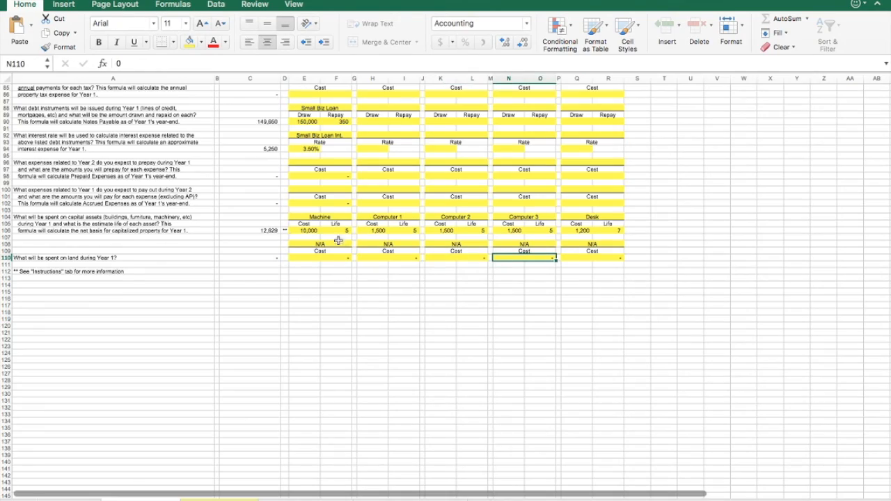
# Review the Year 1 inputs from the company name to the capital assets, and check the financial statement sheets they feed
pyautogui.scroll(15, 261, 229)
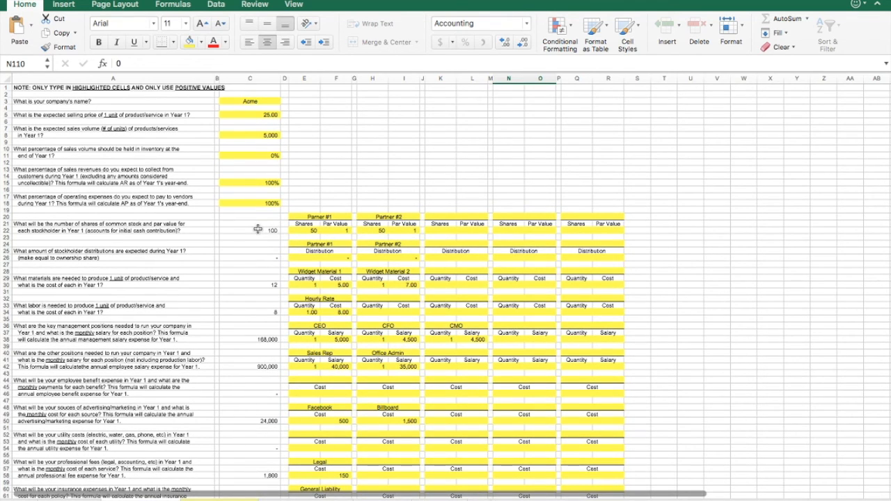
pyautogui.scroll(-10, 258, 228)
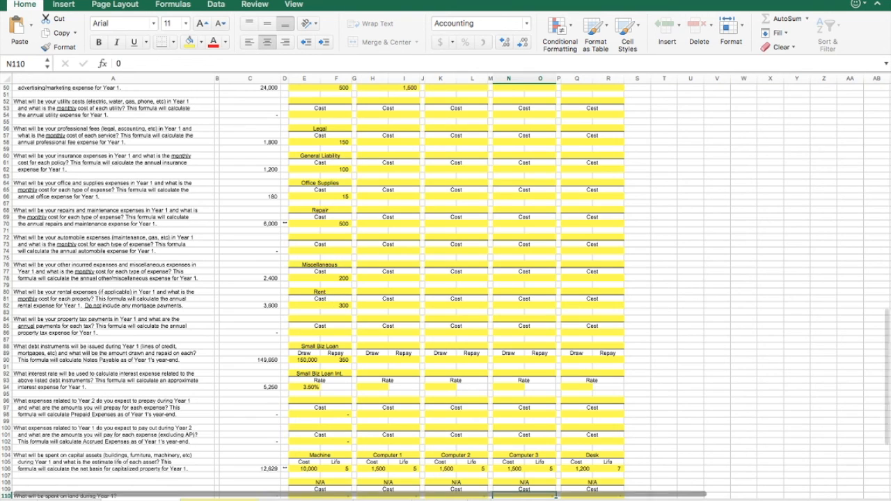
pyautogui.click(445, 500)
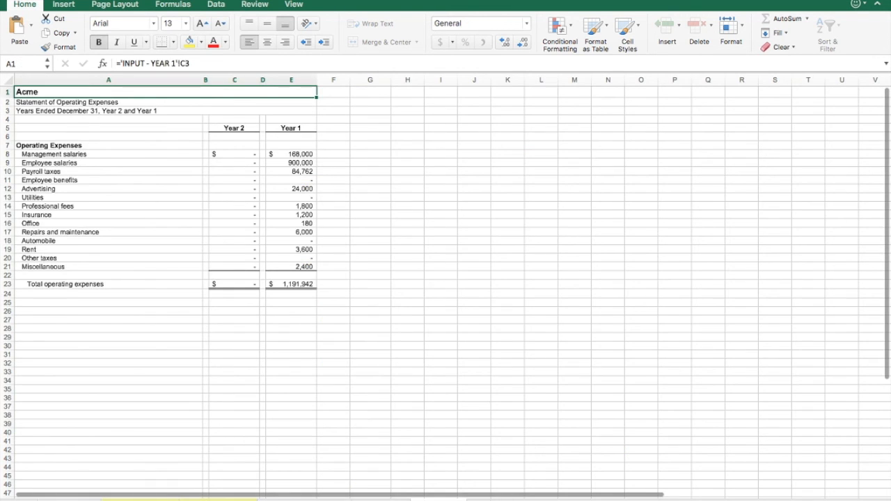
pyautogui.click(380, 499)
pyautogui.click(304, 500)
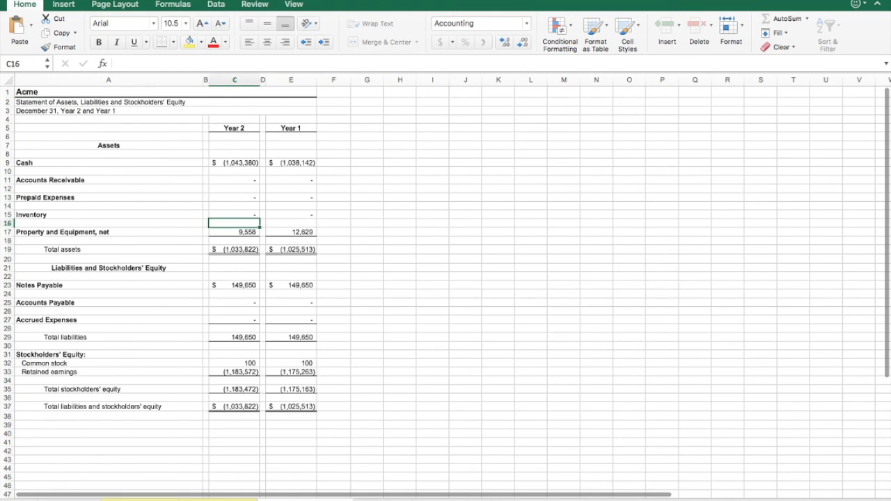
pyautogui.click(380, 500)
pyautogui.click(439, 499)
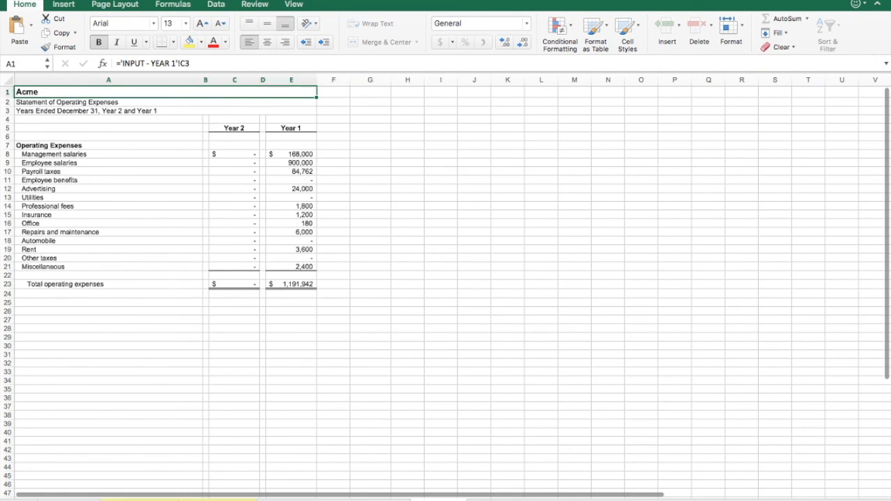
# Look over the blank Year 2 input sheet and return to the beginning of the Year 1 inputs
pyautogui.click(305, 500)
pyautogui.click(218, 500)
pyautogui.click(141, 499)
pyautogui.click(218, 500)
pyautogui.scroll(2, 197, 346)
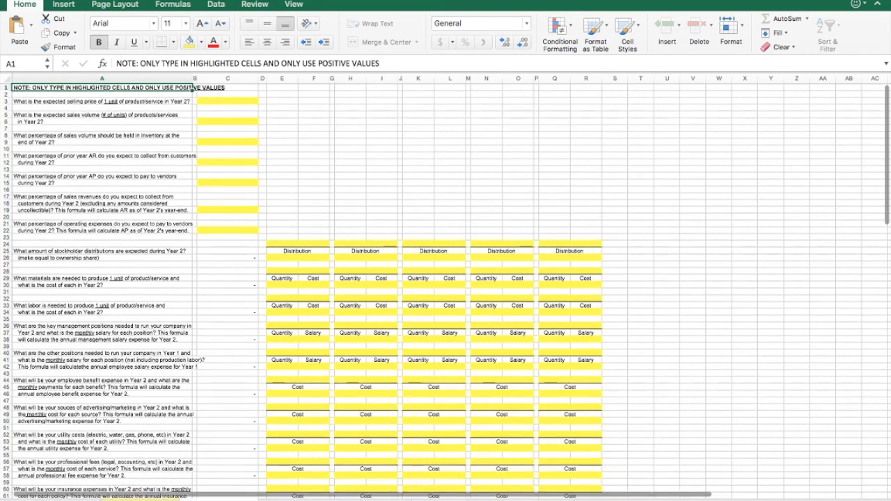
pyautogui.click(142, 499)
pyautogui.scroll(10, 109, 295)
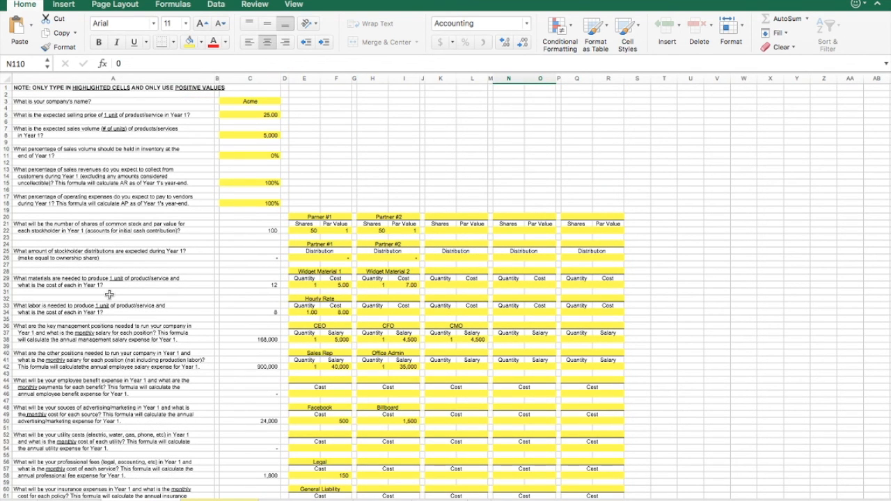
# View the financial statement sheets once more, ending on the Statement of Operating Expenses
pyautogui.click(295, 500)
pyautogui.click(372, 500)
pyautogui.click(437, 500)
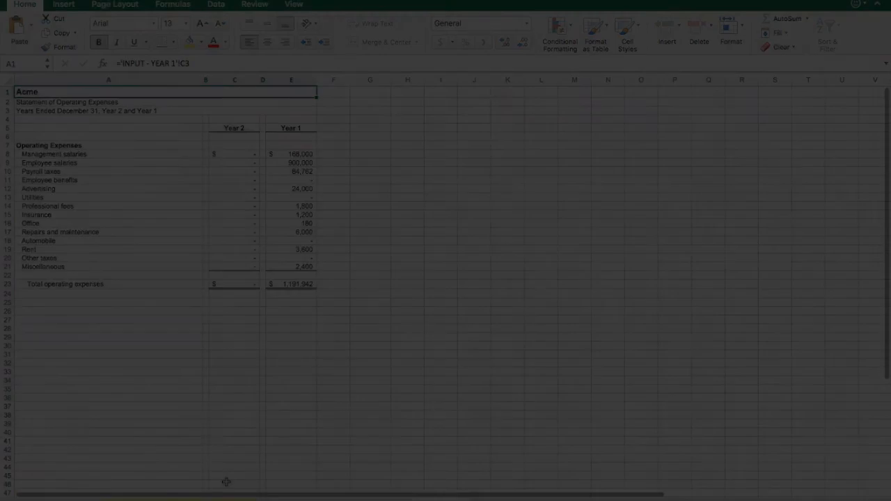